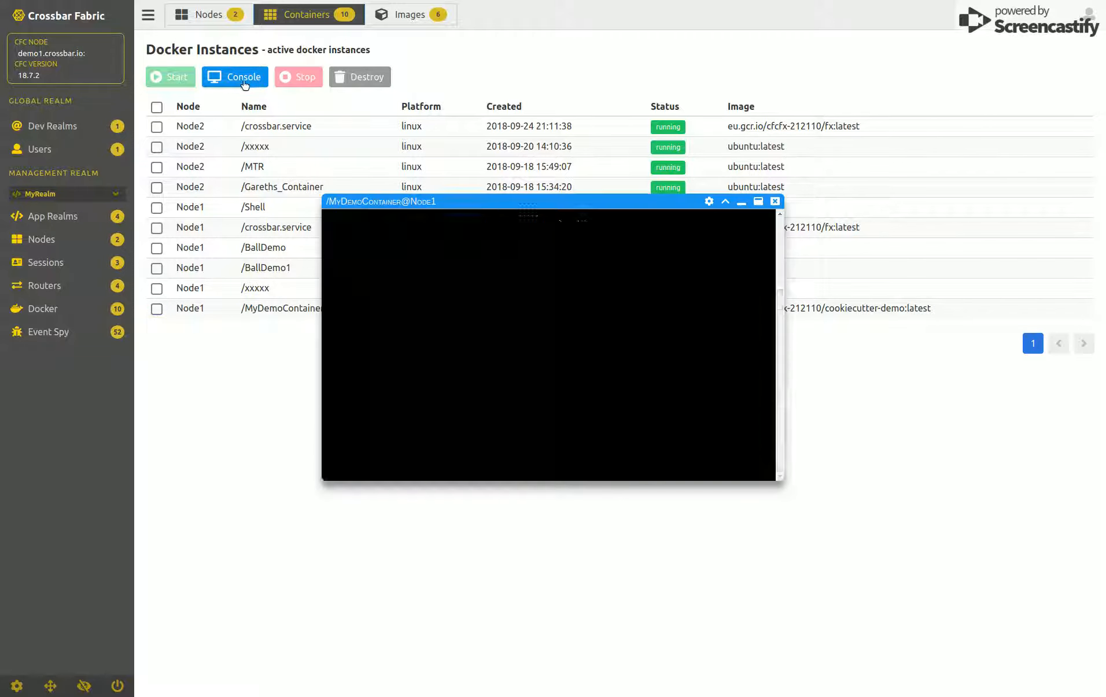
# Minimise the MyDemoContainer console and show the application registrations of MyDemoRealm in Event Spy.
pyautogui.moveTo(650, 203); pyautogui.dragTo(785, 198)
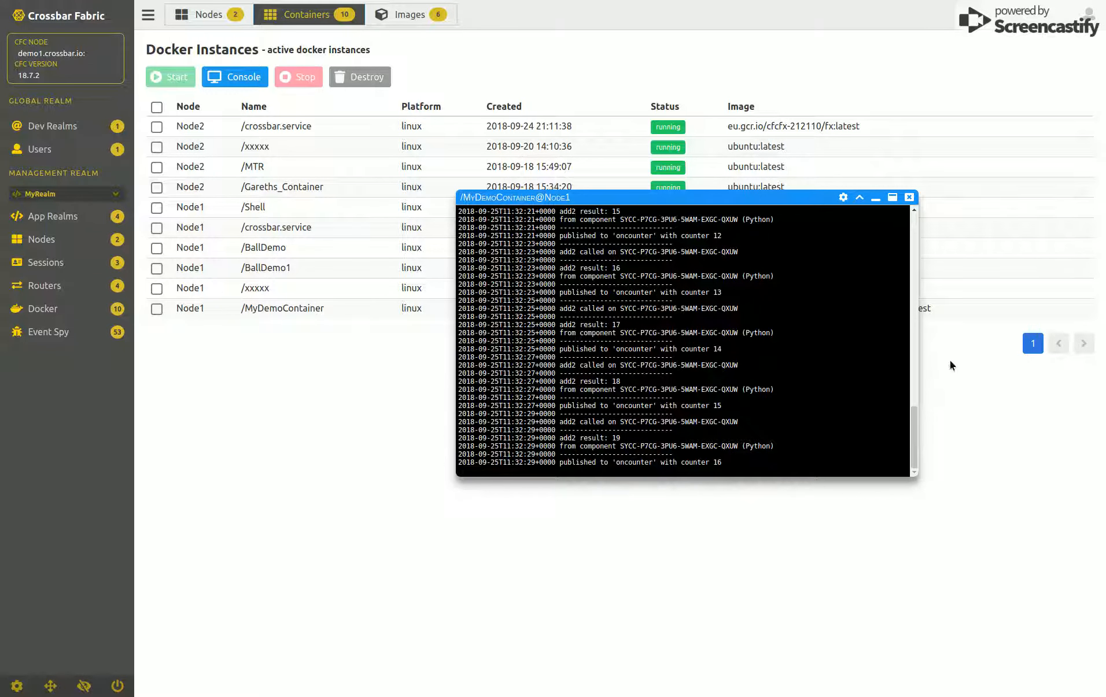
pyautogui.click(875, 198)
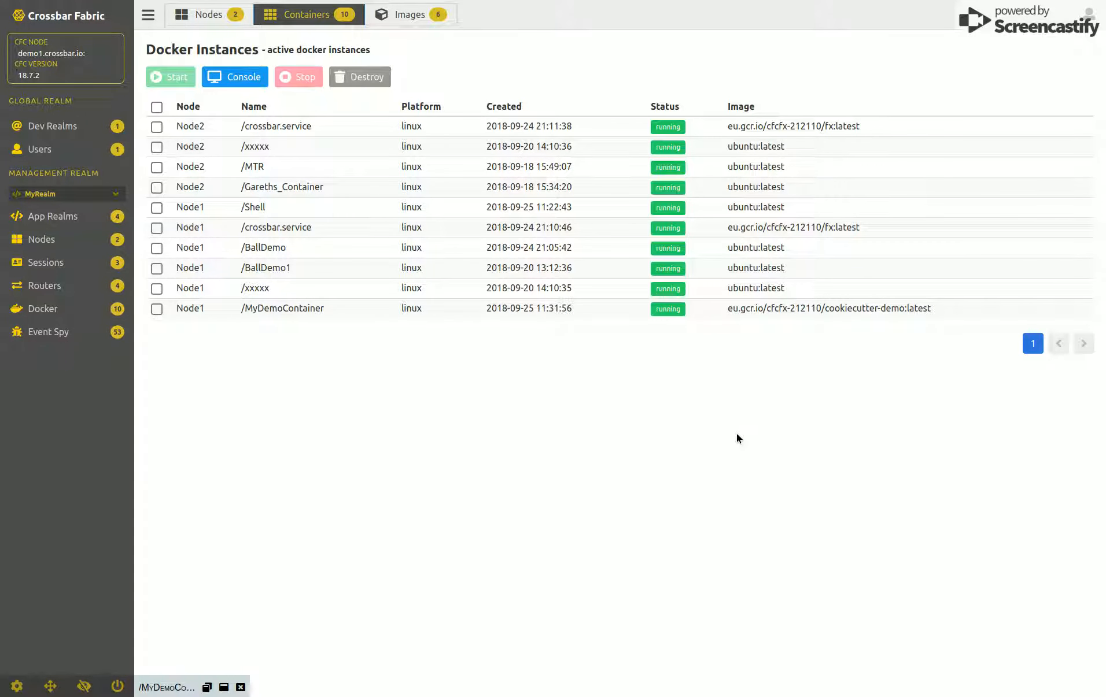
pyautogui.click(76, 333)
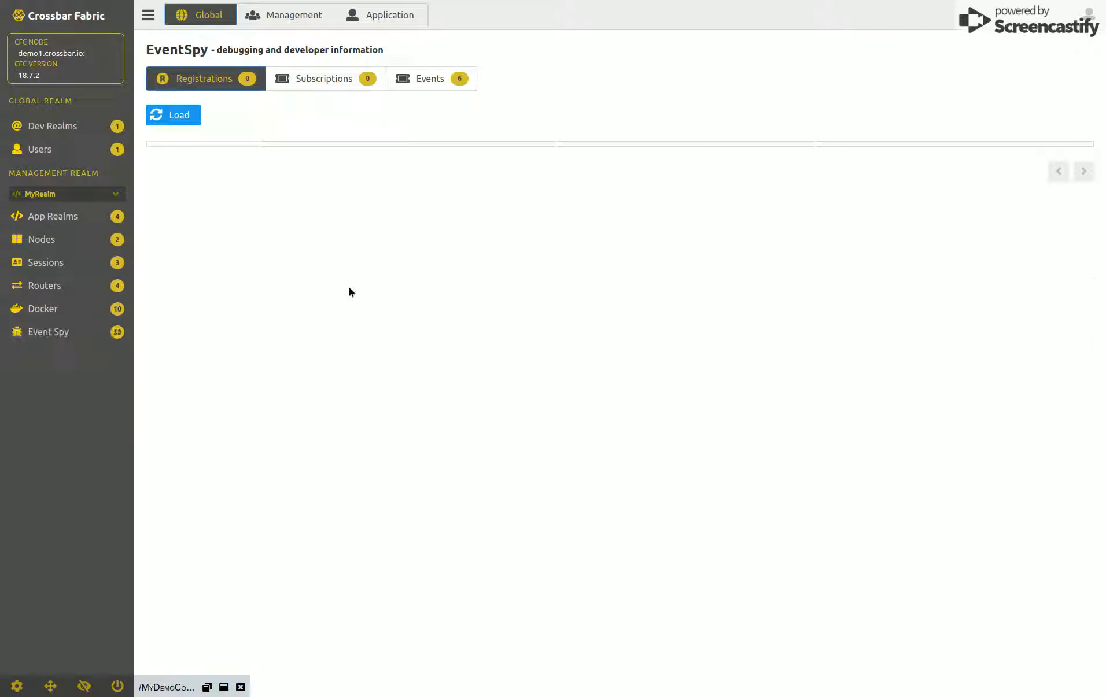
pyautogui.click(400, 12)
pyautogui.click(491, 16)
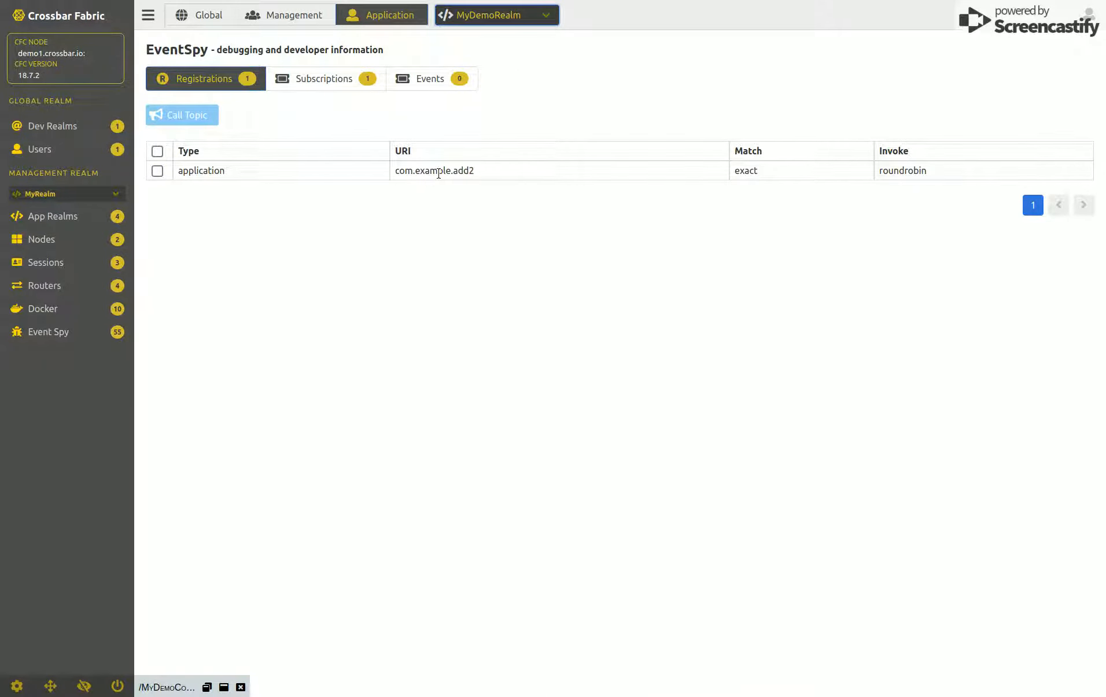
# Subscribe to the com.example.oncounter topic in the MyDemoRealm subscriptions.
pyautogui.click(322, 79)
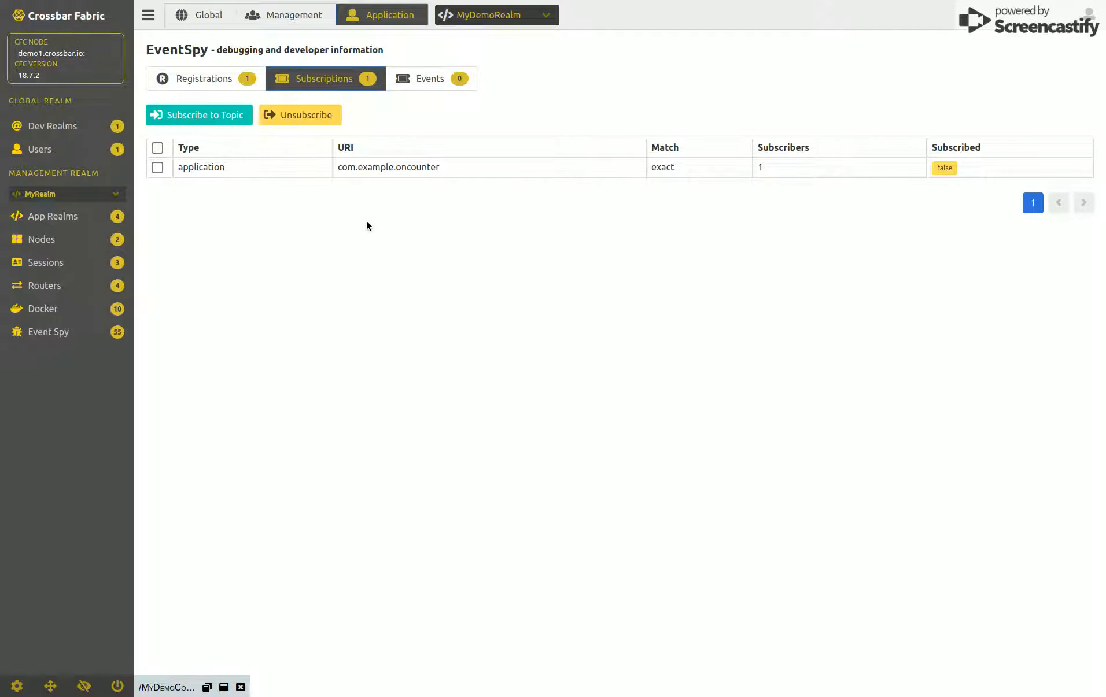
pyautogui.click(157, 167)
pyautogui.click(201, 116)
# Restore the MyDemoContainer console, move it clear of the table, and review the events received in MyDemoRealm.
pyautogui.click(207, 687)
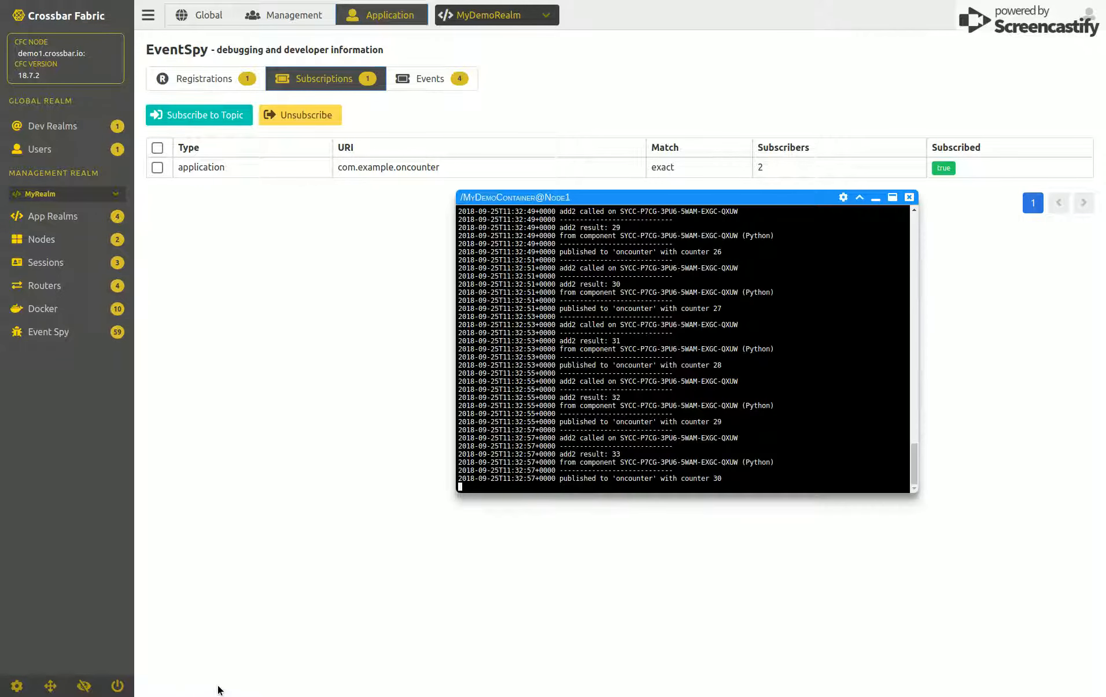
pyautogui.moveTo(761, 197); pyautogui.dragTo(935, 382)
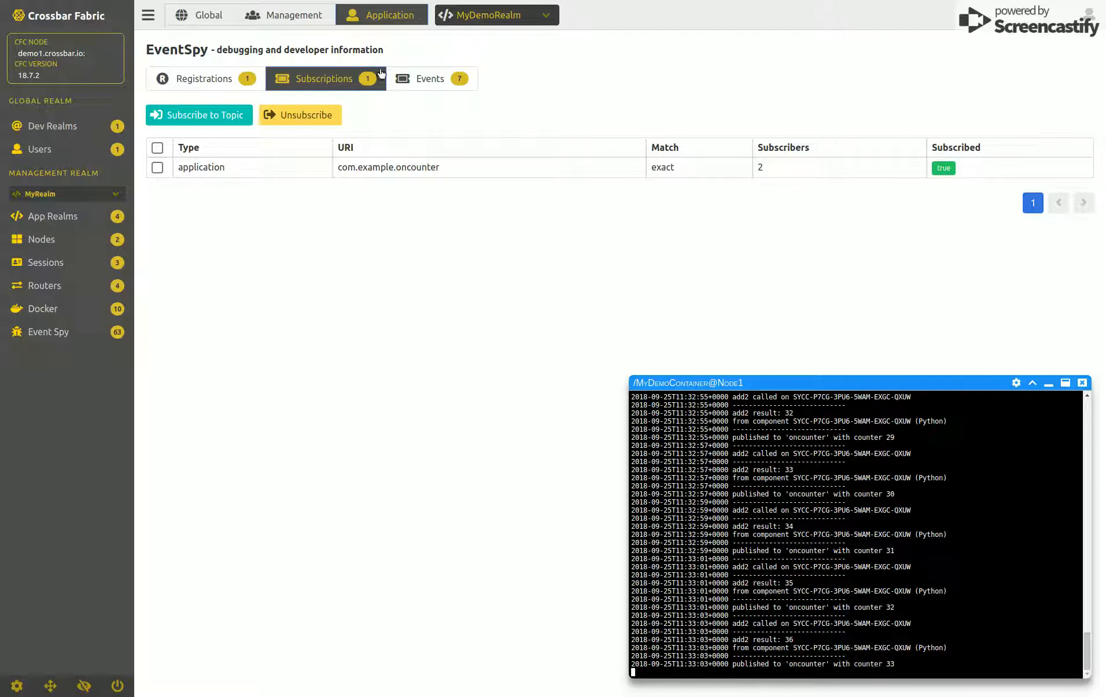
pyautogui.click(431, 80)
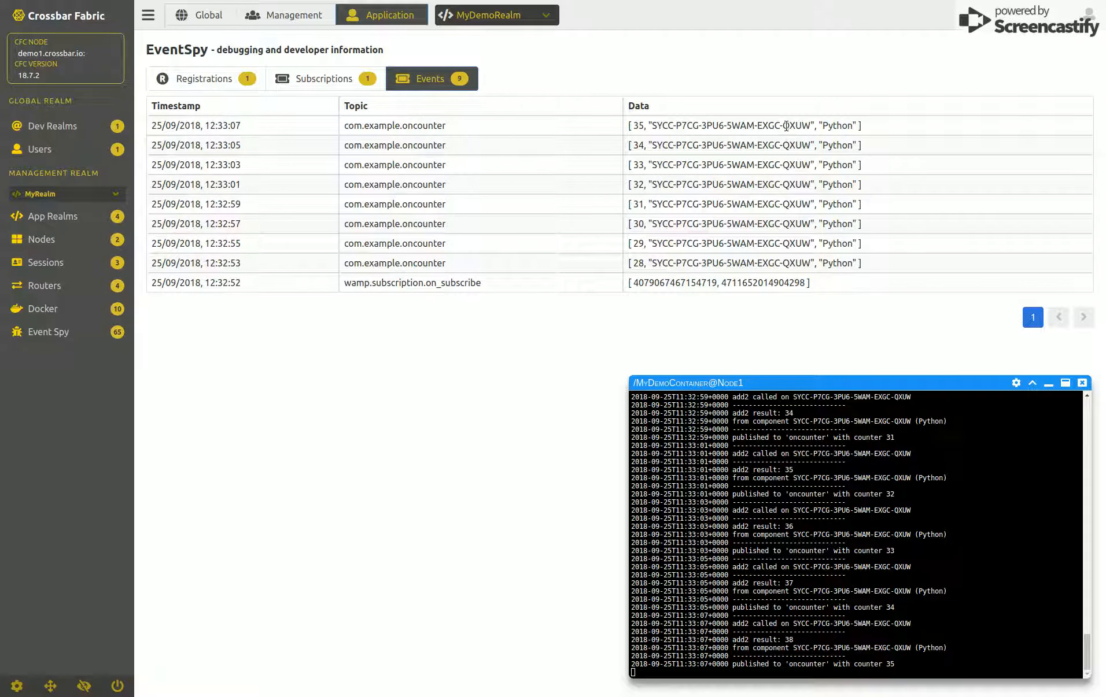
pyautogui.click(786, 126)
pyautogui.click(785, 126)
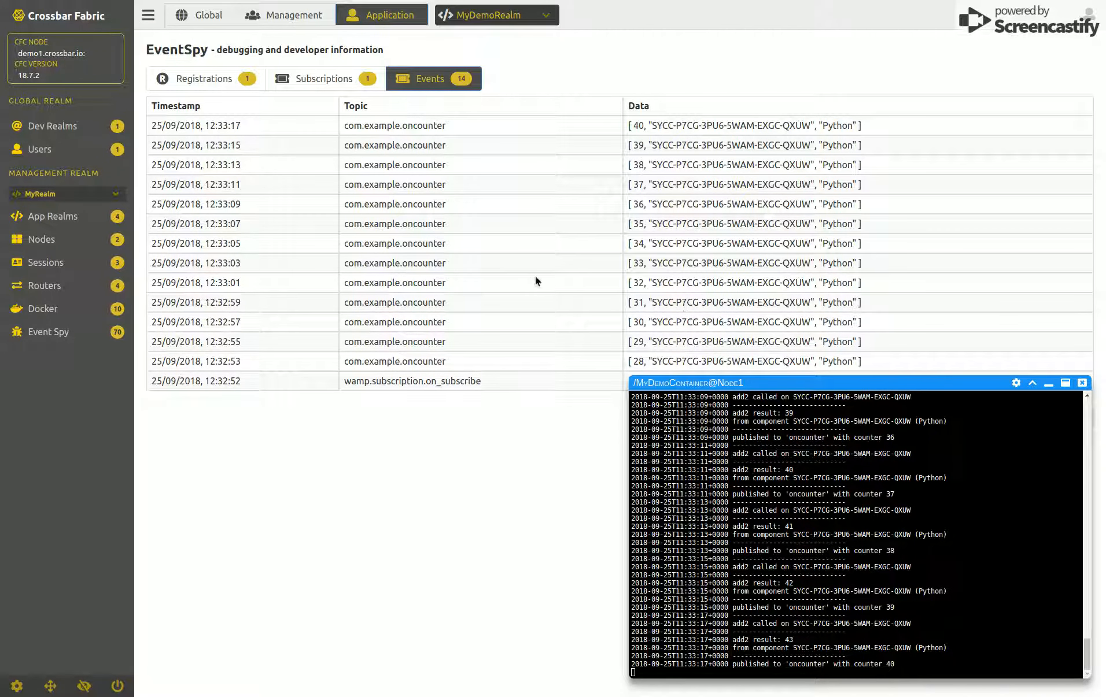
# Create a container named MyDemoContainer2 from Node2's cookiecutter-demo:latest Docker image, with application realm MyDemoRealm and Auto Run enabled.
pyautogui.click(46, 309)
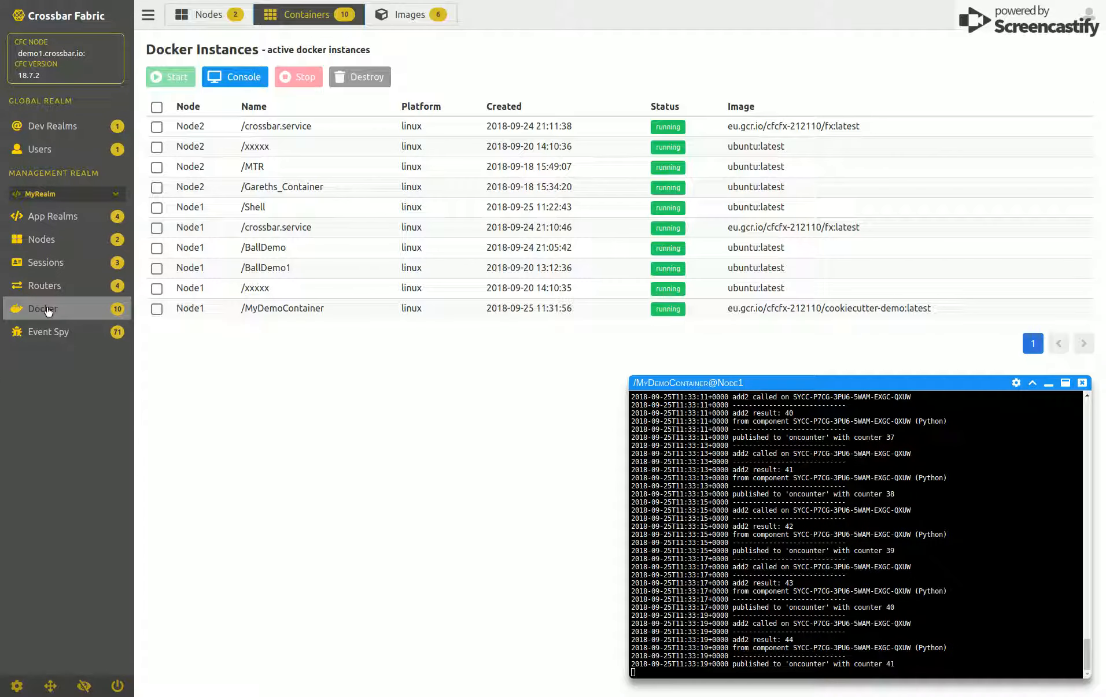
pyautogui.click(406, 16)
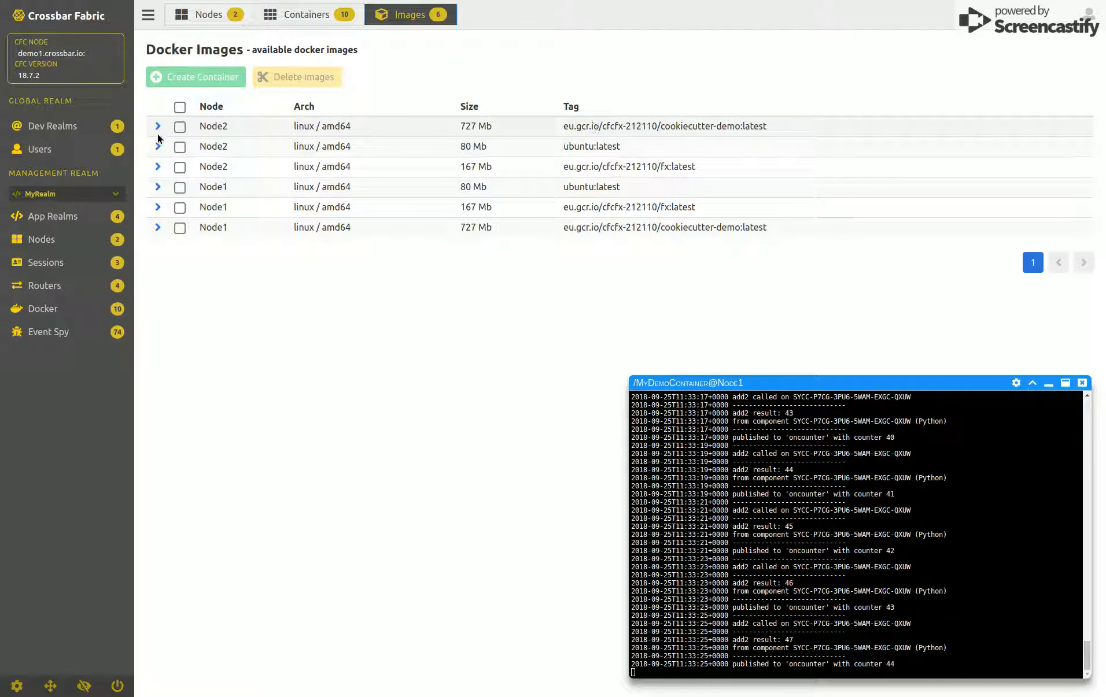
pyautogui.click(179, 127)
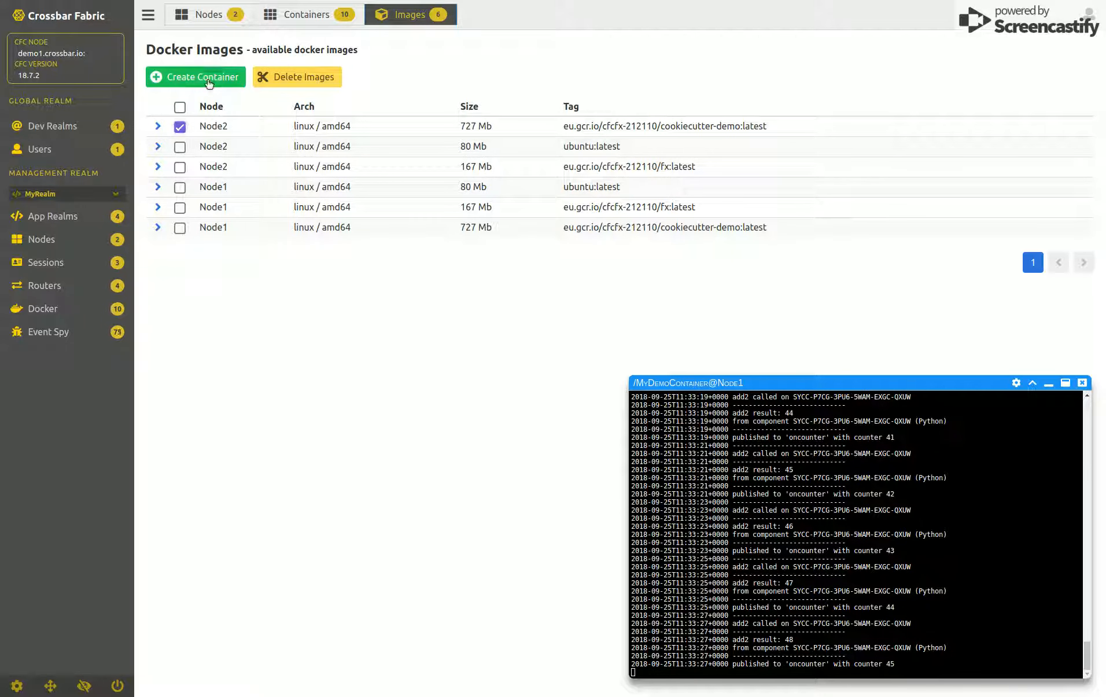
pyautogui.click(208, 84)
pyautogui.click(542, 346)
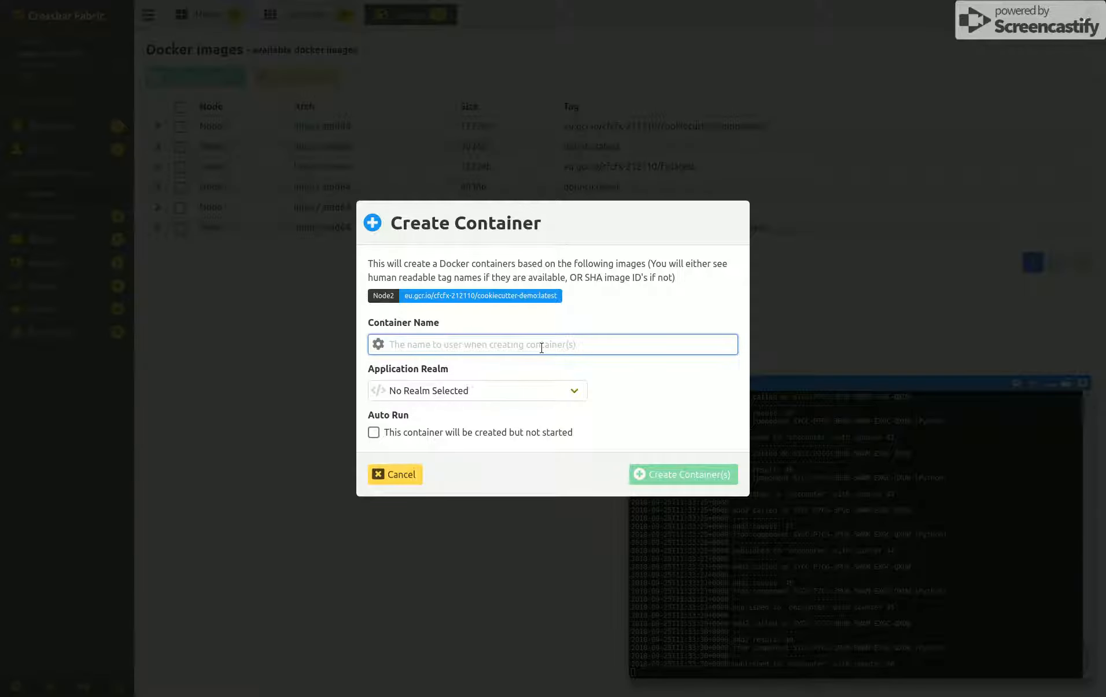
pyautogui.write('MyDemo')
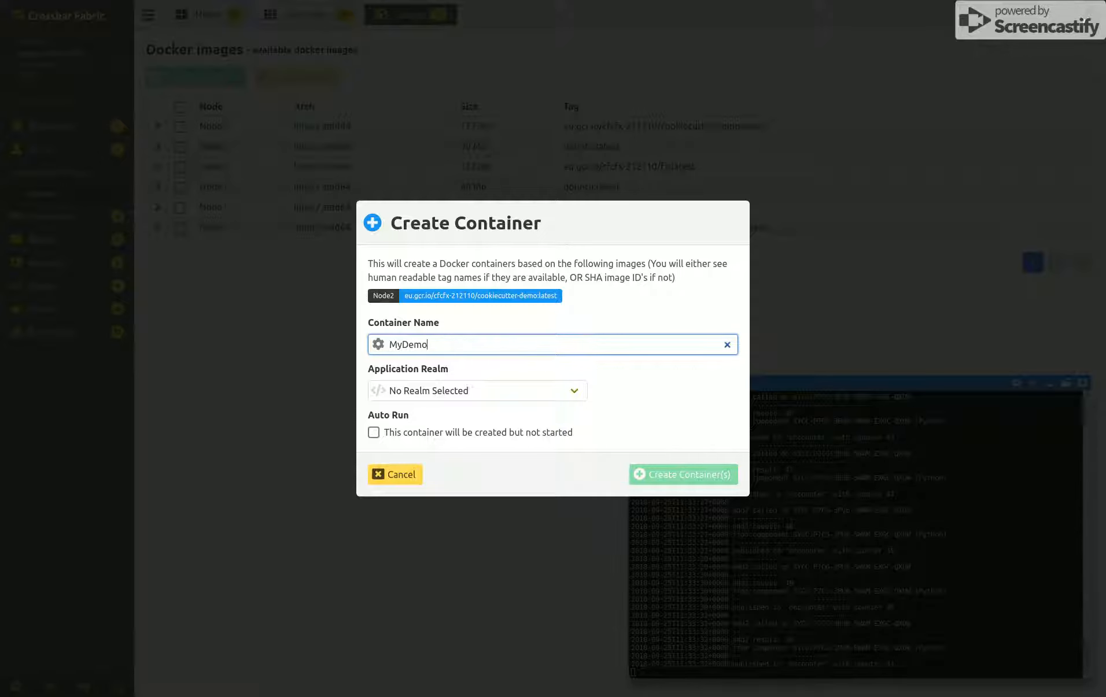
pyautogui.write('Container2')
pyautogui.click(484, 396)
pyautogui.click(483, 457)
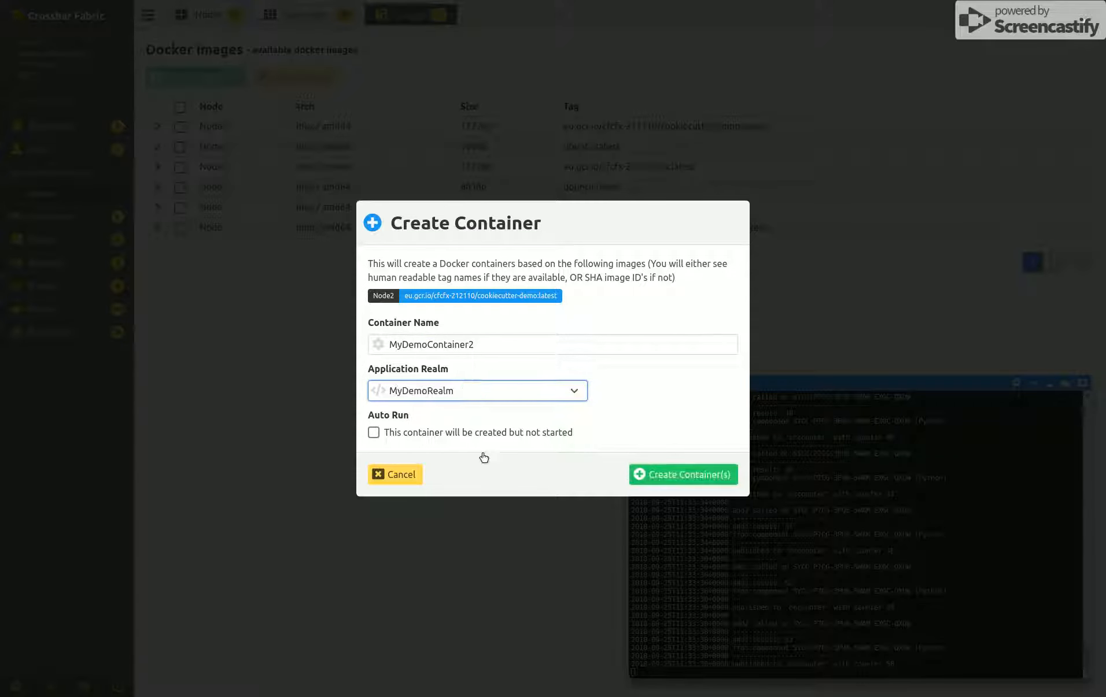
pyautogui.click(374, 433)
pyautogui.click(674, 471)
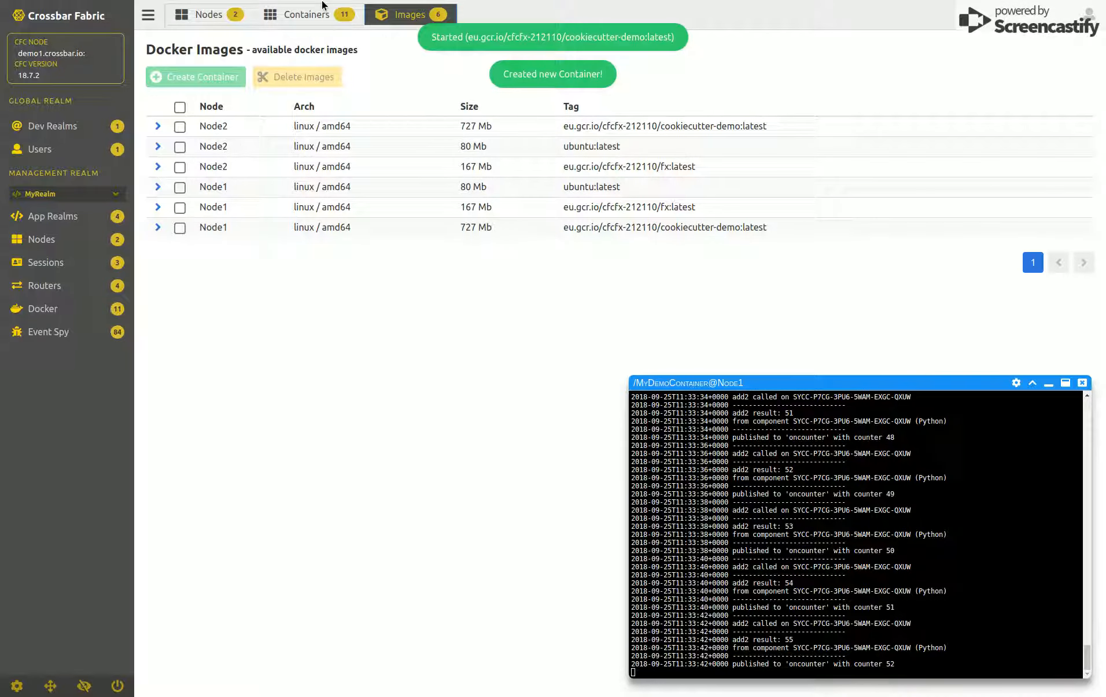
# Open the console of MyDemoContainer2 on Node2 and place it beside the Node1 container's console.
pyautogui.click(308, 16)
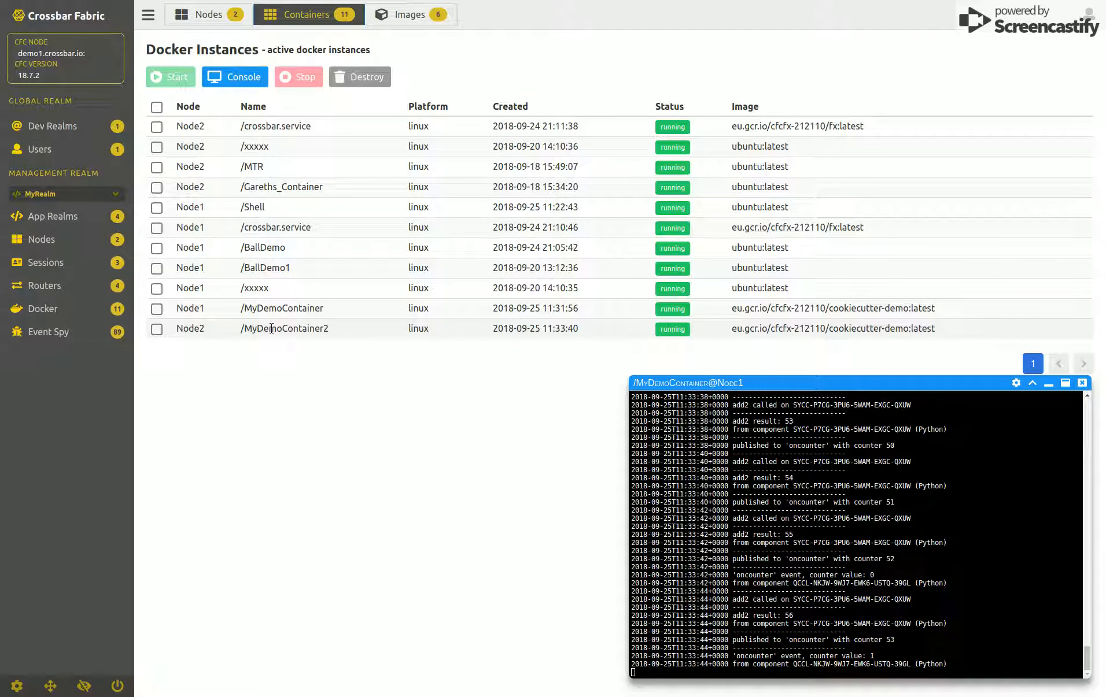
pyautogui.click(156, 329)
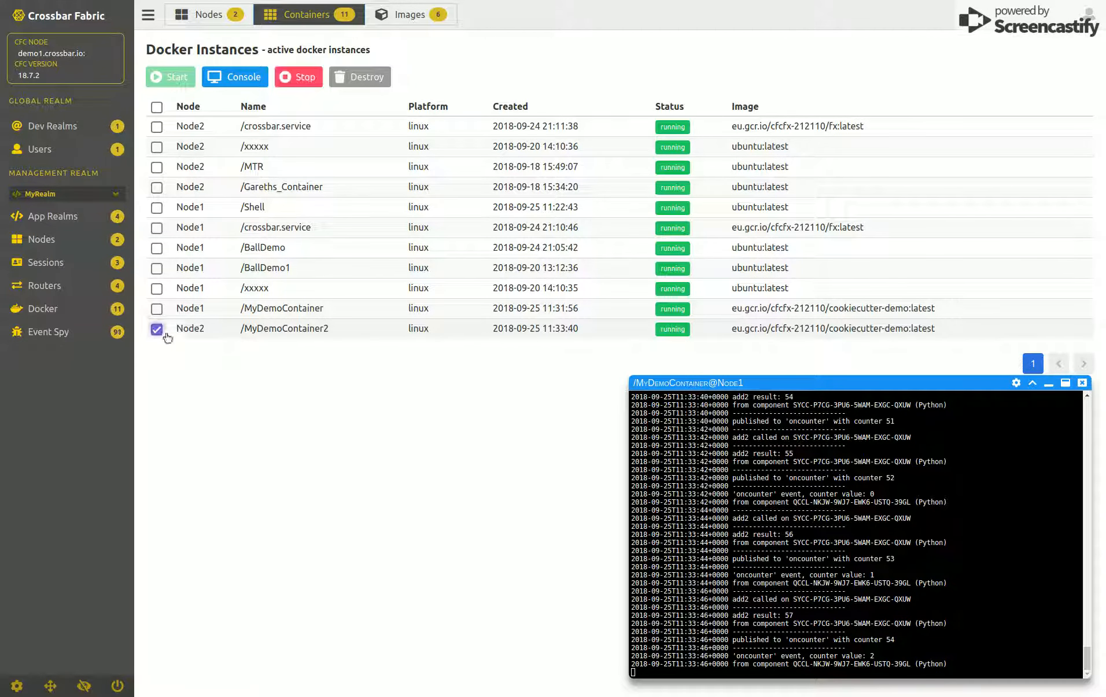
pyautogui.click(235, 77)
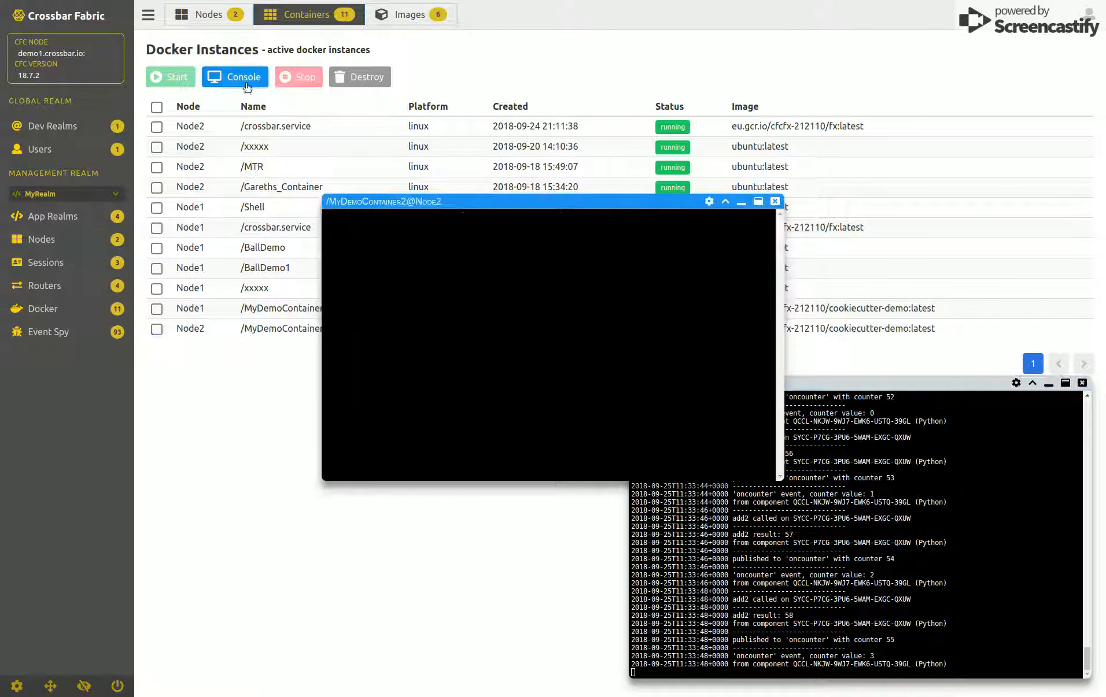
pyautogui.moveTo(522, 206); pyautogui.dragTo(365, 387)
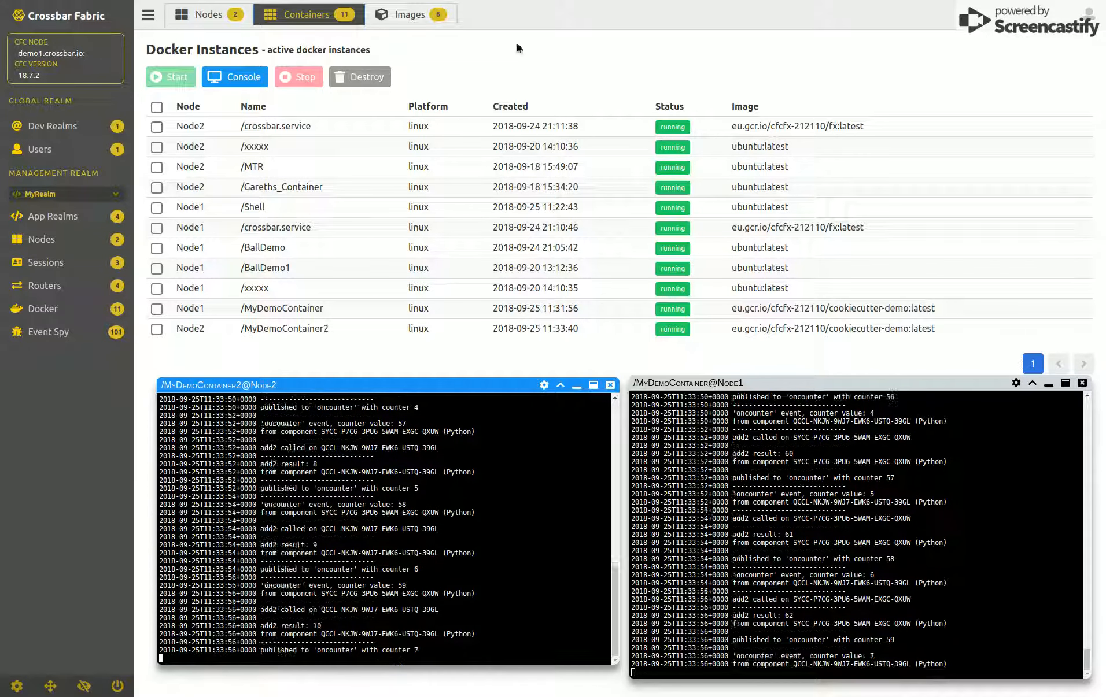
# Review the MyDemoRealm events in Event Spy to compare what the two containers publish.
pyautogui.click(52, 332)
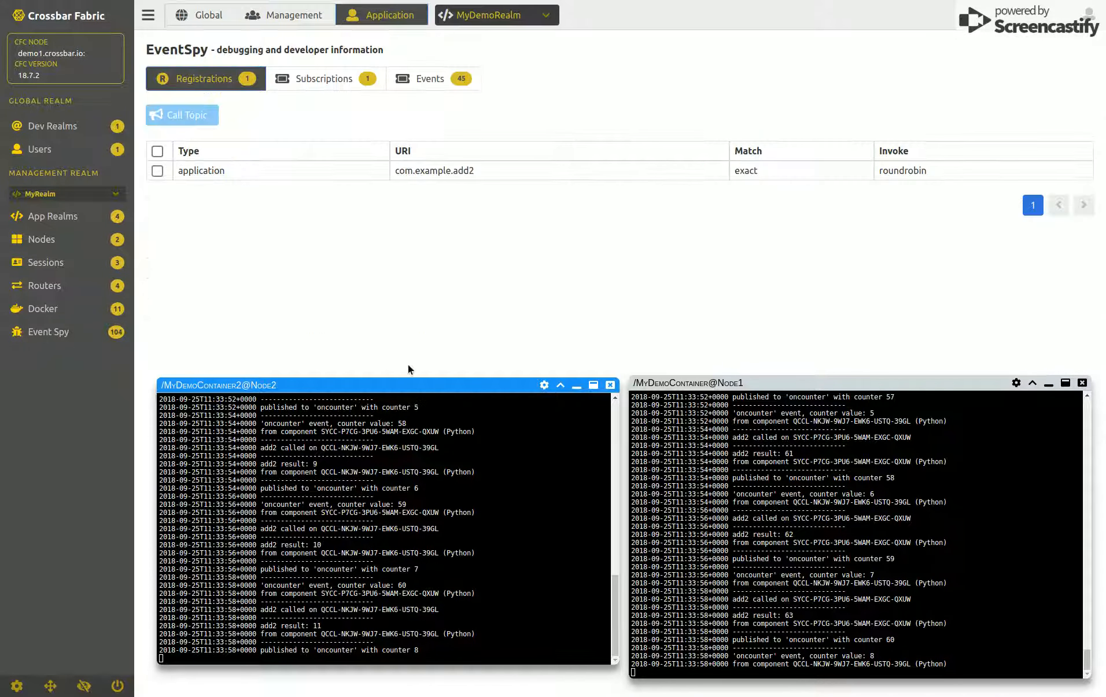
pyautogui.click(453, 84)
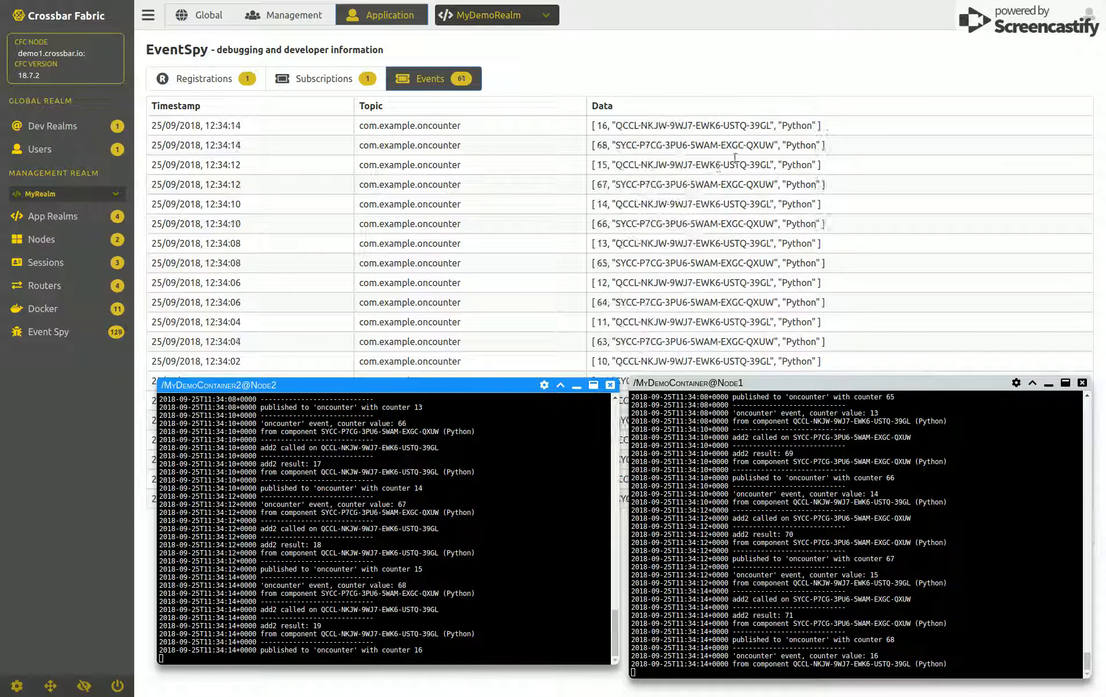
# Call the registered com.example.add2 procedure with the parameters 10,20.
pyautogui.click(204, 79)
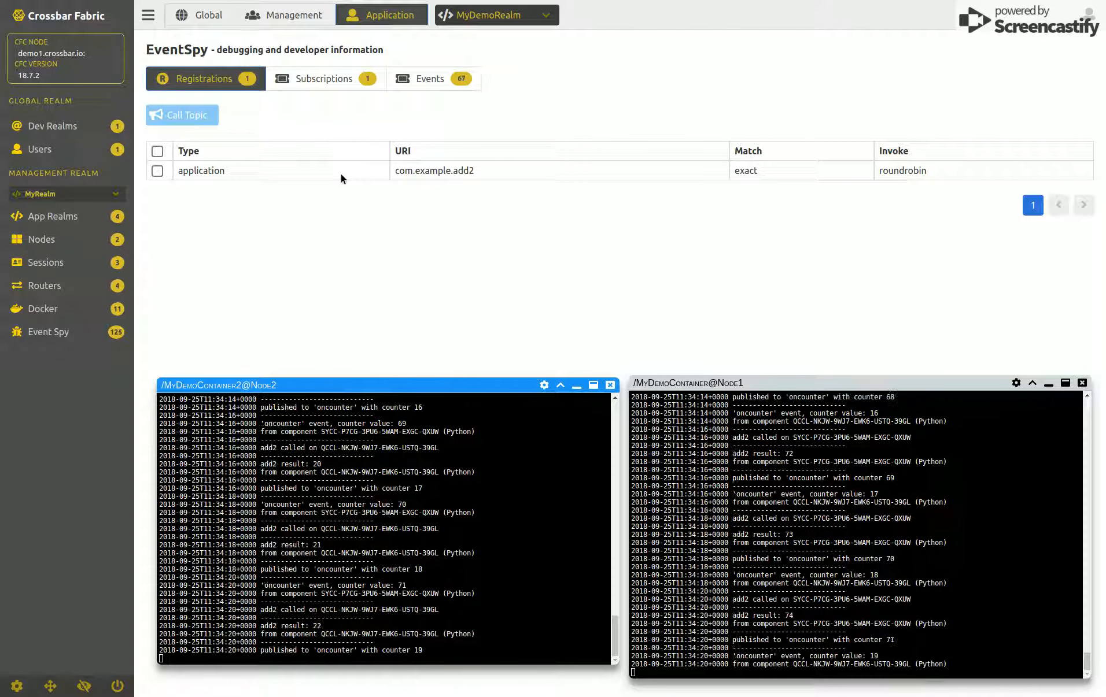
pyautogui.click(157, 172)
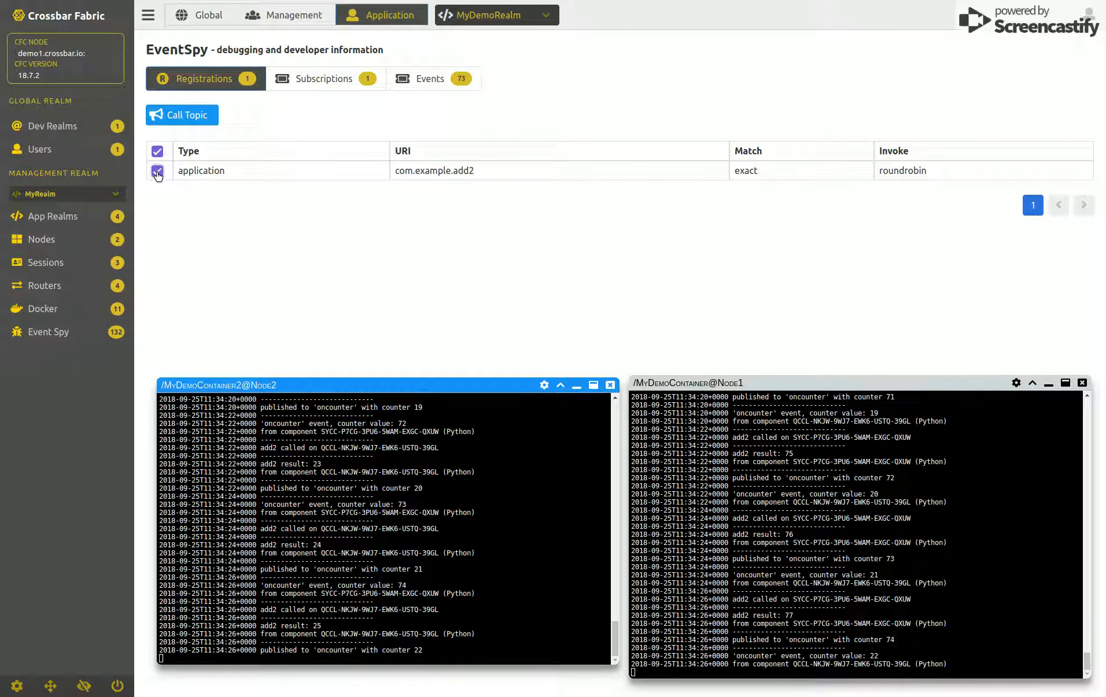
pyautogui.click(183, 118)
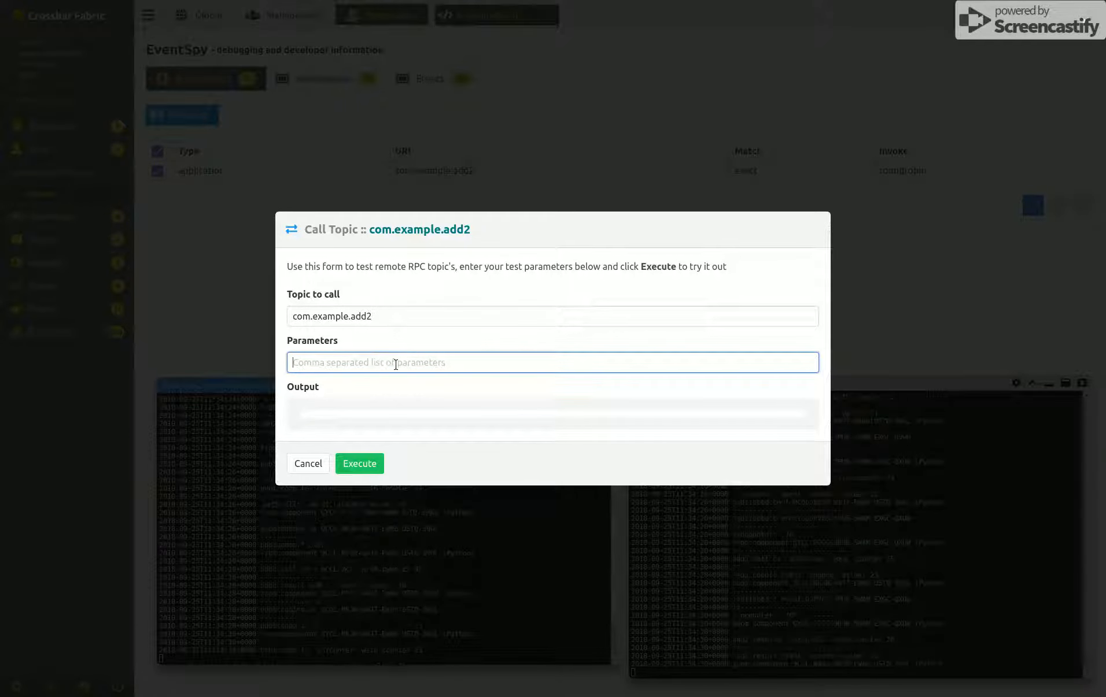
pyautogui.write('10,20')
pyautogui.press('Return')
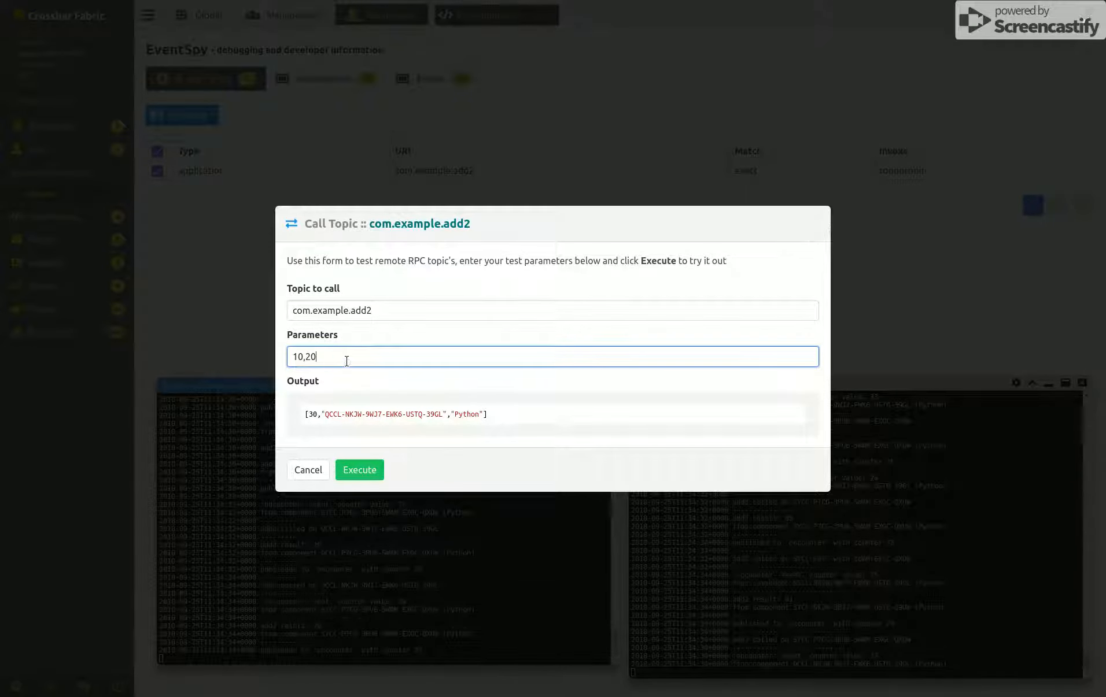
# Call com.example.add2 again with the parameters 10,21, inspect the output and close the call form.
pyautogui.write('1')
pyautogui.press('Return')
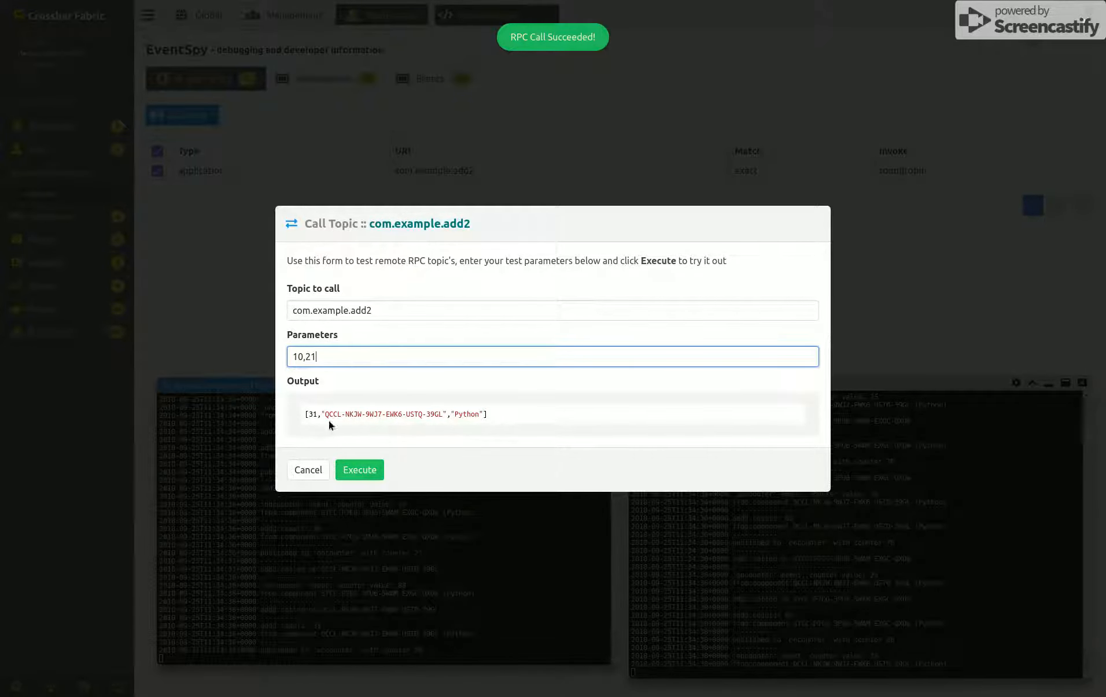
pyautogui.moveTo(304, 412); pyautogui.dragTo(333, 414)
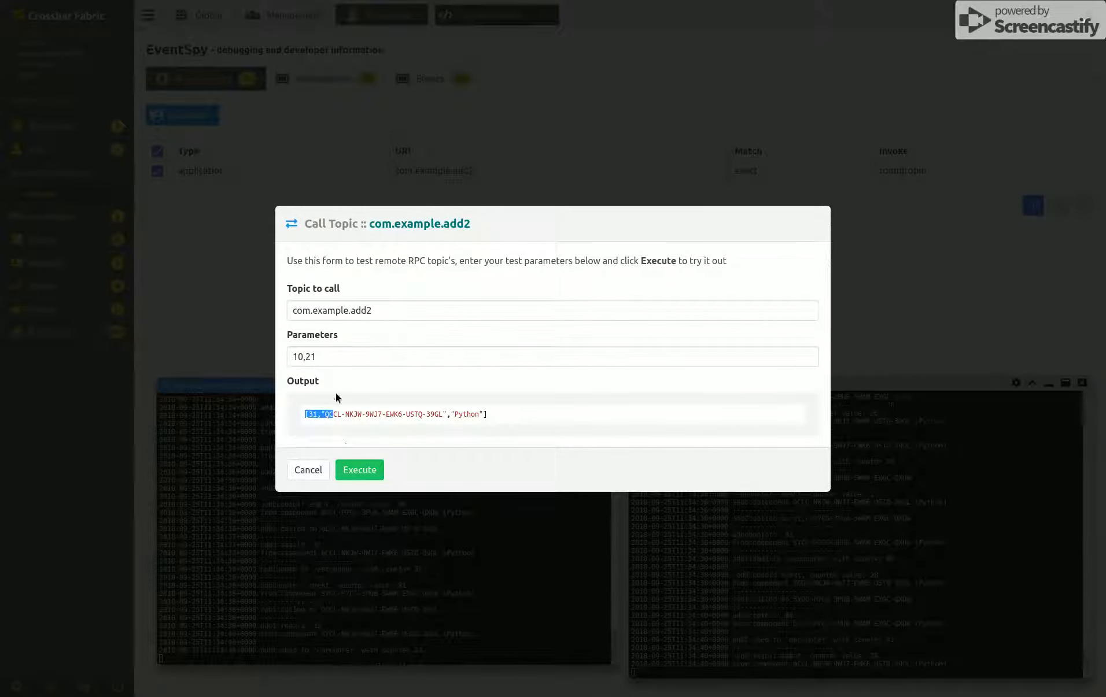
pyautogui.click(301, 471)
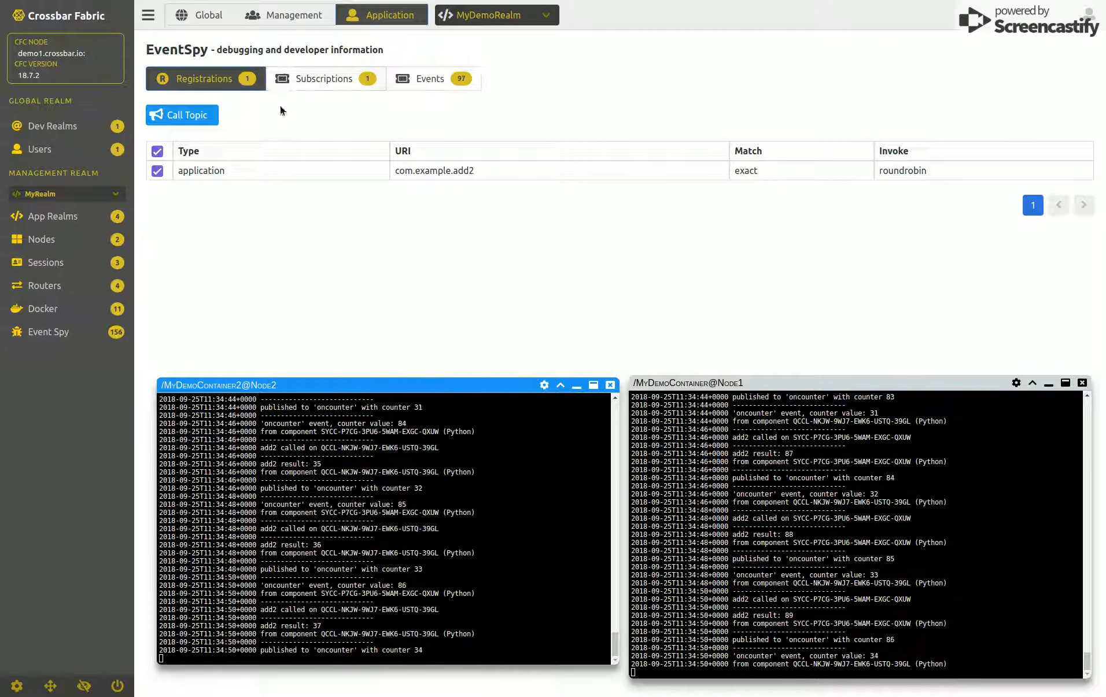
# Move both container console windows higher, keeping them side by side beneath the registrations table.
pyautogui.moveTo(388, 385); pyautogui.dragTo(390, 302)
pyautogui.moveTo(767, 384); pyautogui.dragTo(767, 300)
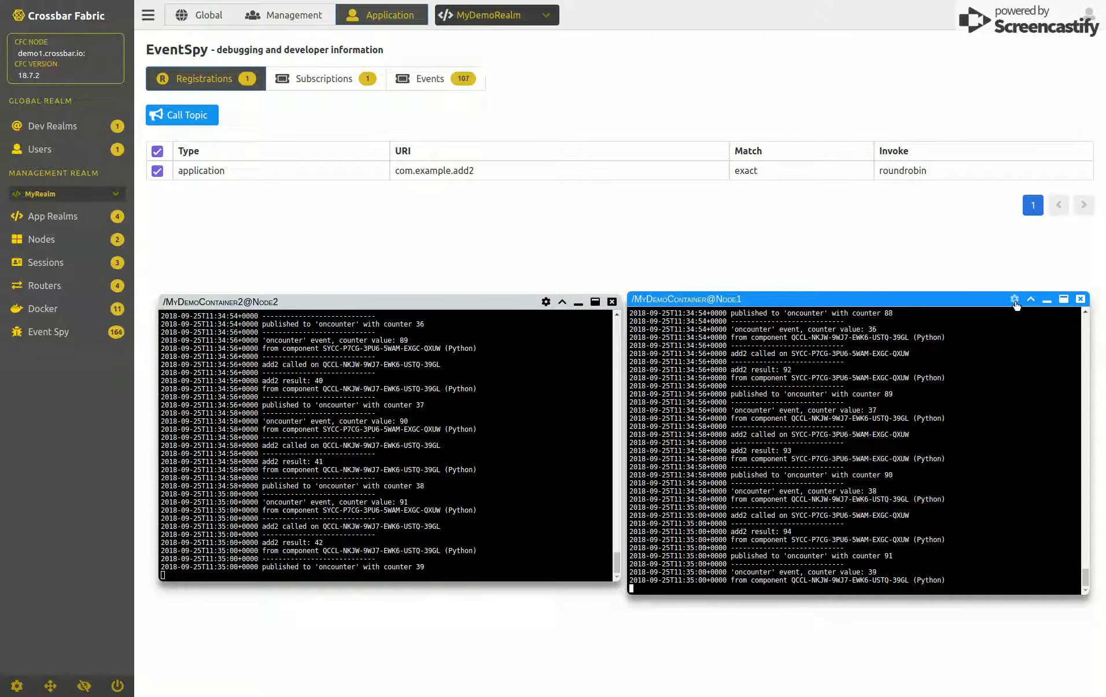
# Start a shell in MyDemoContainer on Node1 and list its running processes with ps ax.
pyautogui.click(1014, 299)
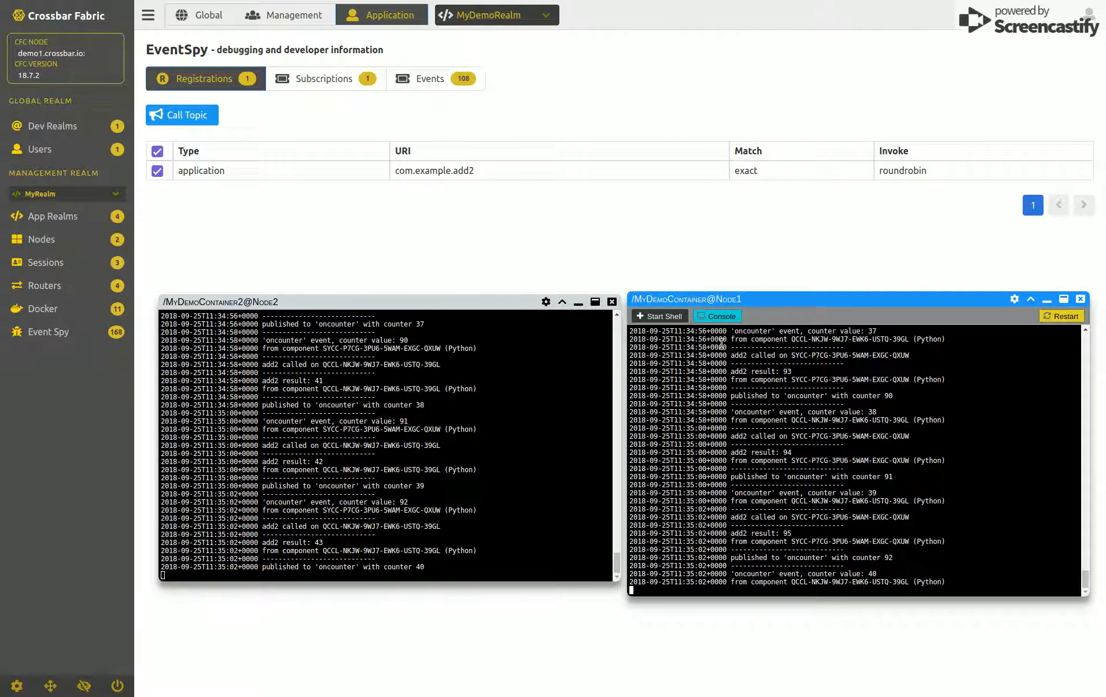
pyautogui.click(662, 317)
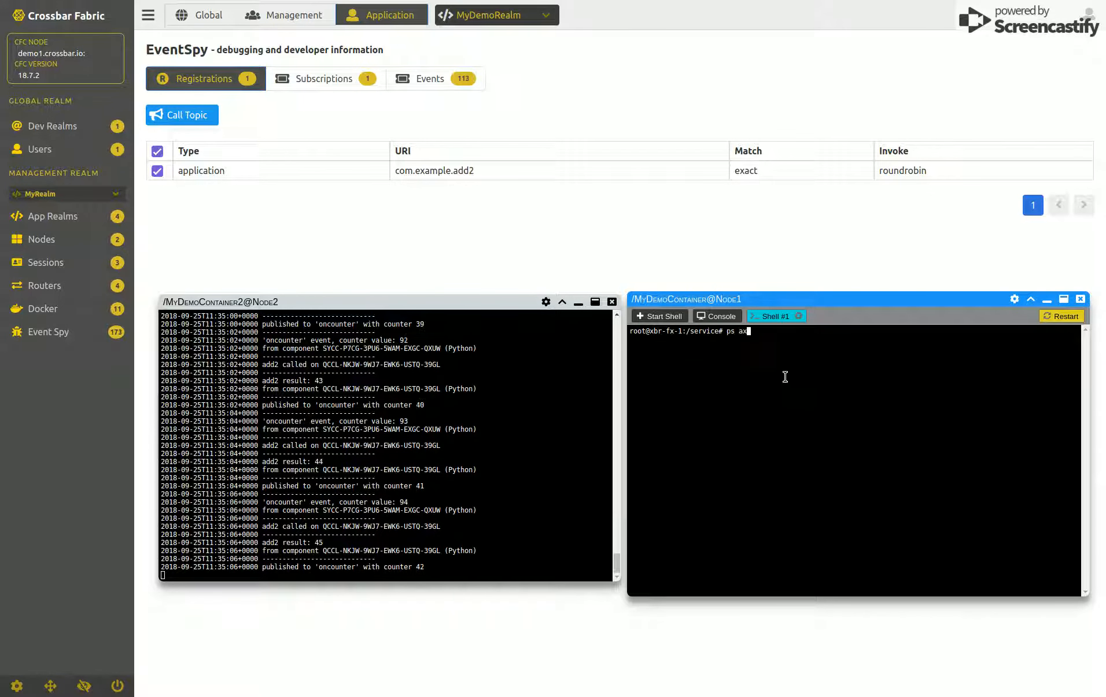
pyautogui.write('ps ax')
pyautogui.press('Return')
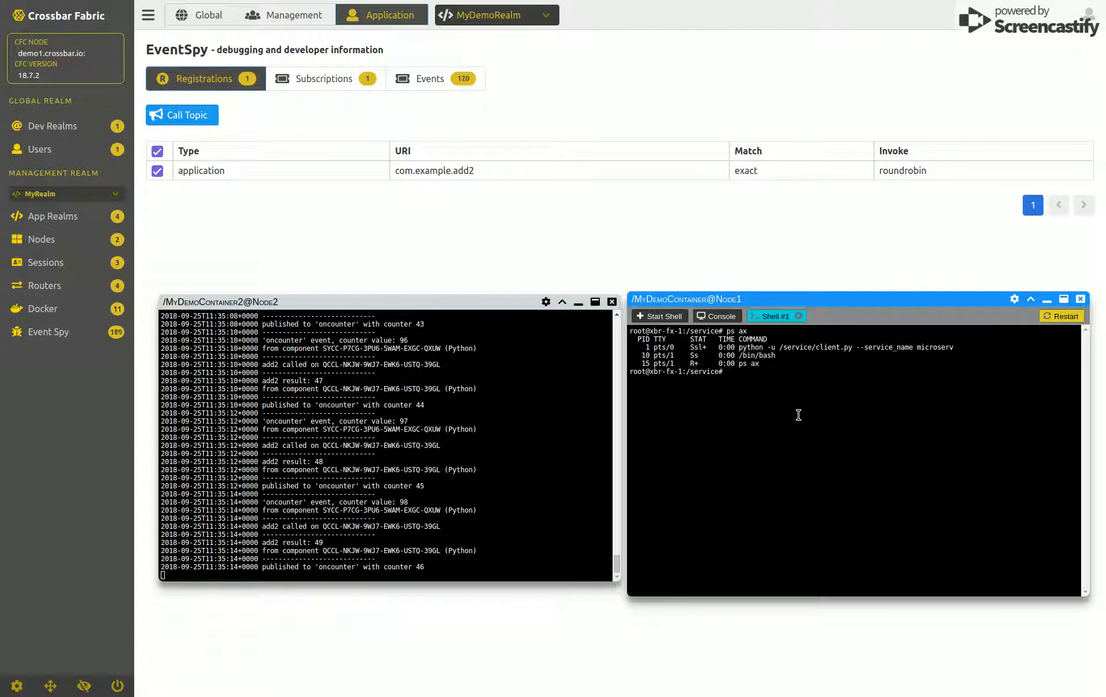
# Change to the /service/ directory in the shell and try to open client.py in vi.
pyautogui.write('cd /ser')
pyautogui.press('Tab')
pyautogui.press('Return')
pyautogui.write('vi c')
pyautogui.press('BackSpace')
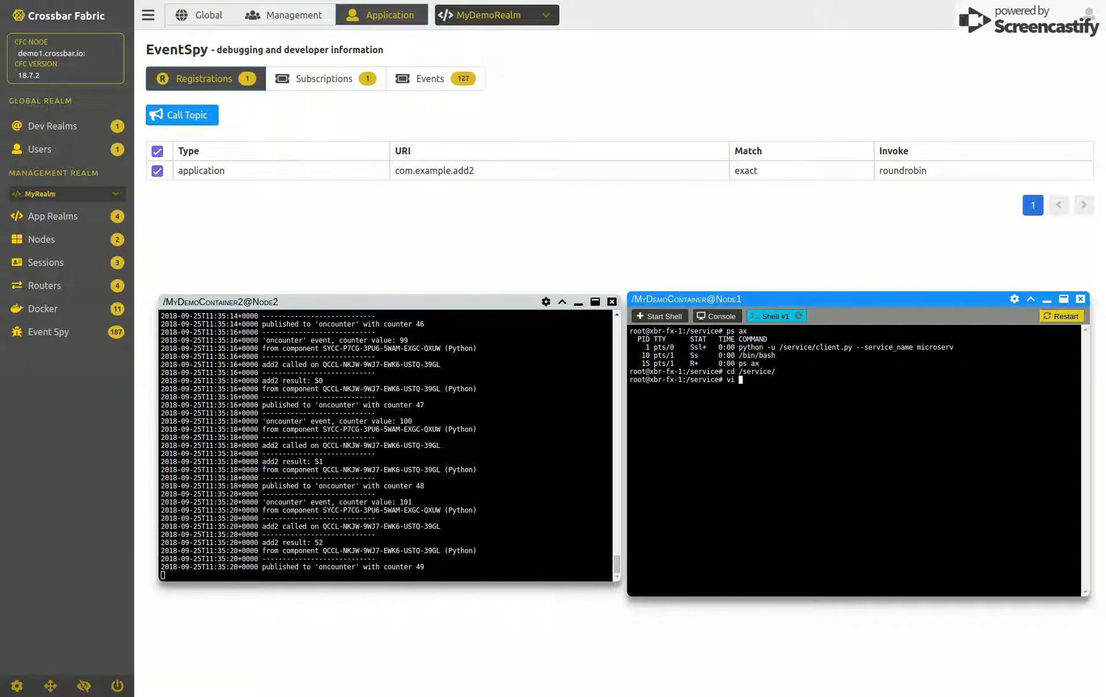
pyautogui.write('cl')
pyautogui.press('Tab')
pyautogui.press('Return')
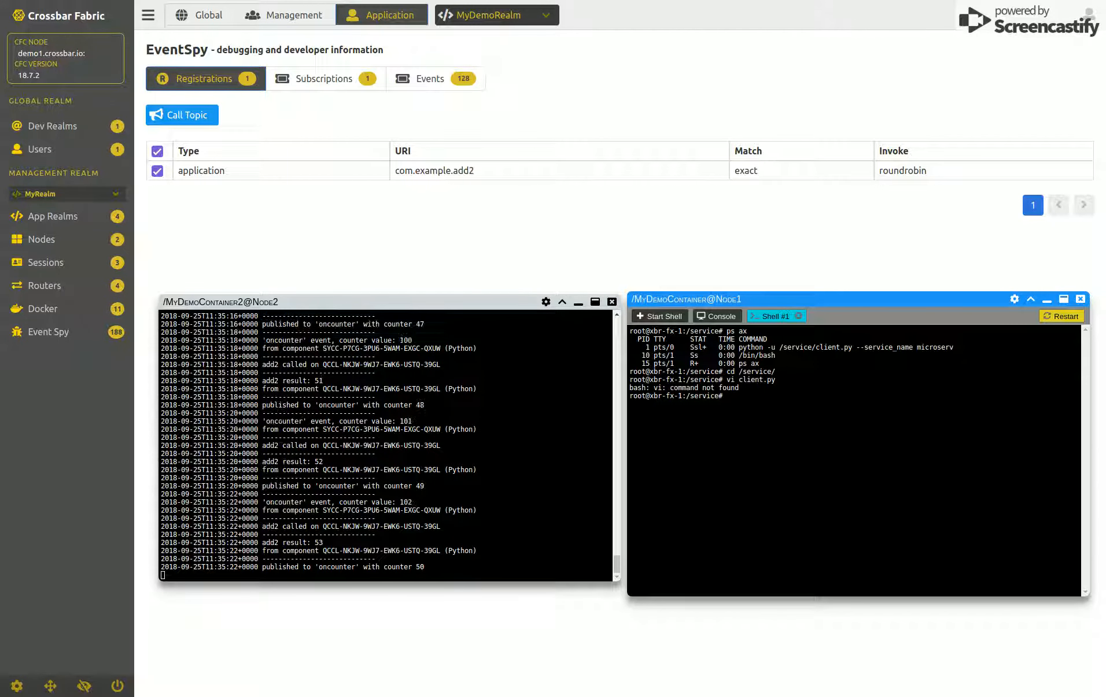
# Update the package lists in the MyDemoContainer shell with apt update.
pyautogui.write('ate')
pyautogui.press('BackSpace')
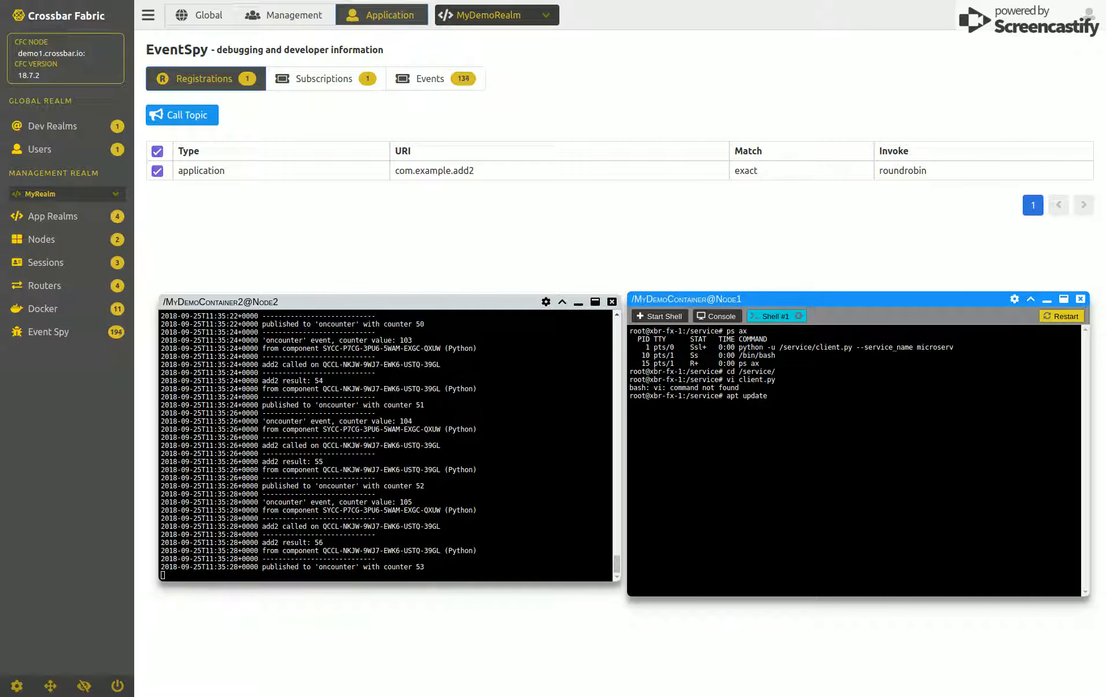
pyautogui.press('Return')
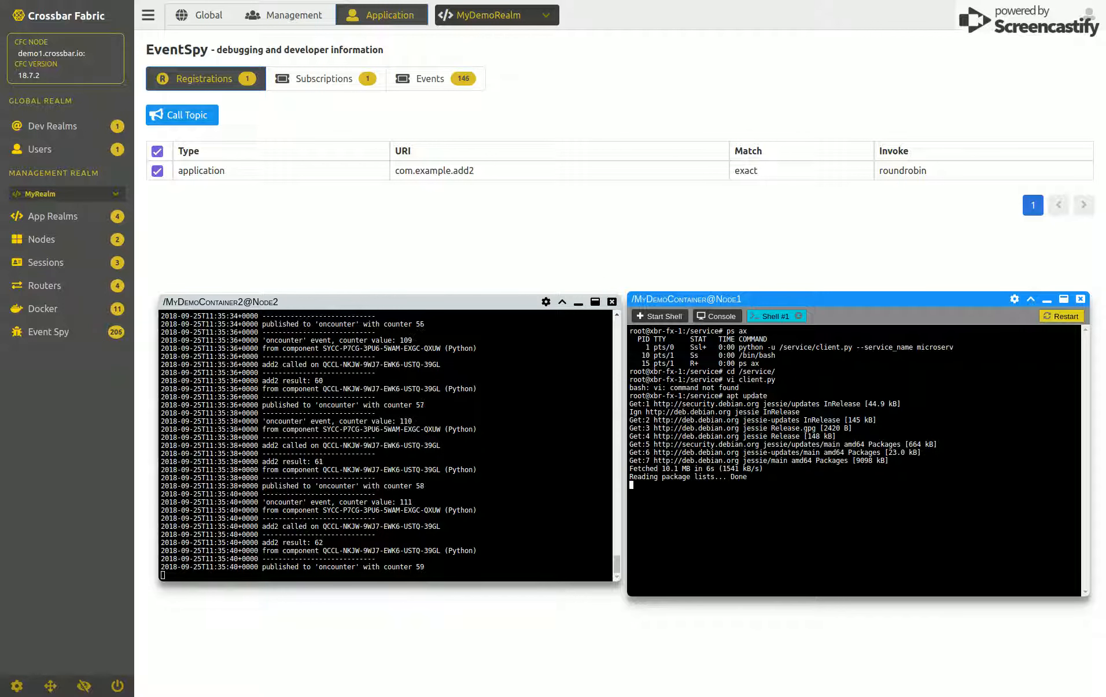
# Install vim with apt install vim, accepting the installation, and check the container's console output meanwhile before returning to the shell.
pyautogui.write('pt ')
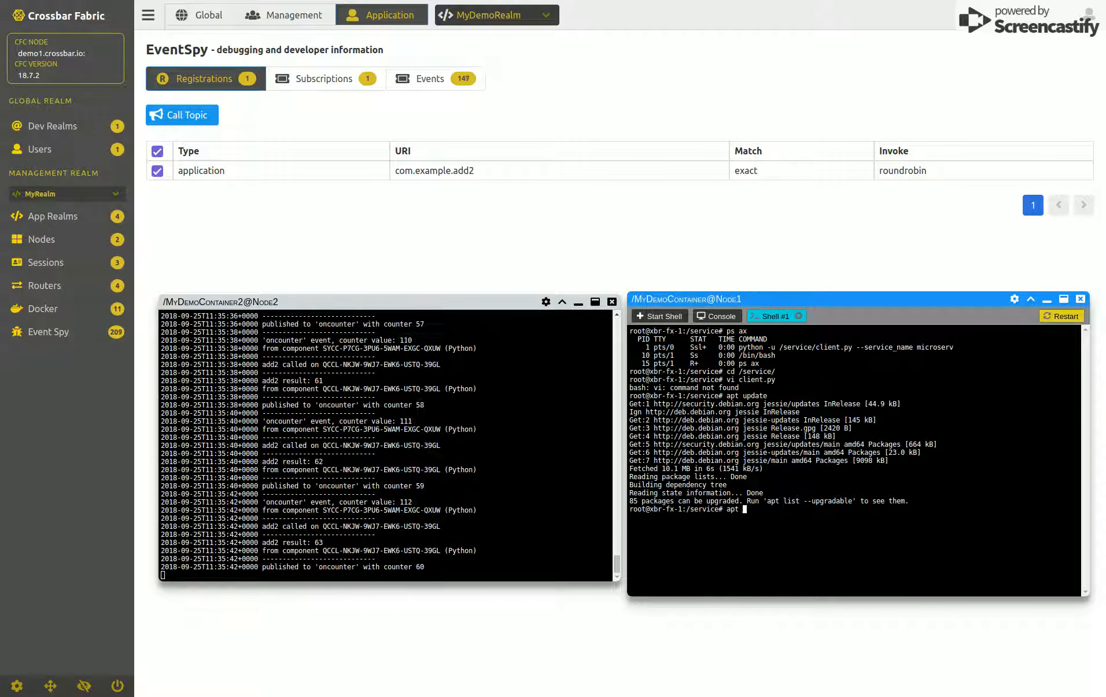
pyautogui.write('install vim')
pyautogui.press('Return')
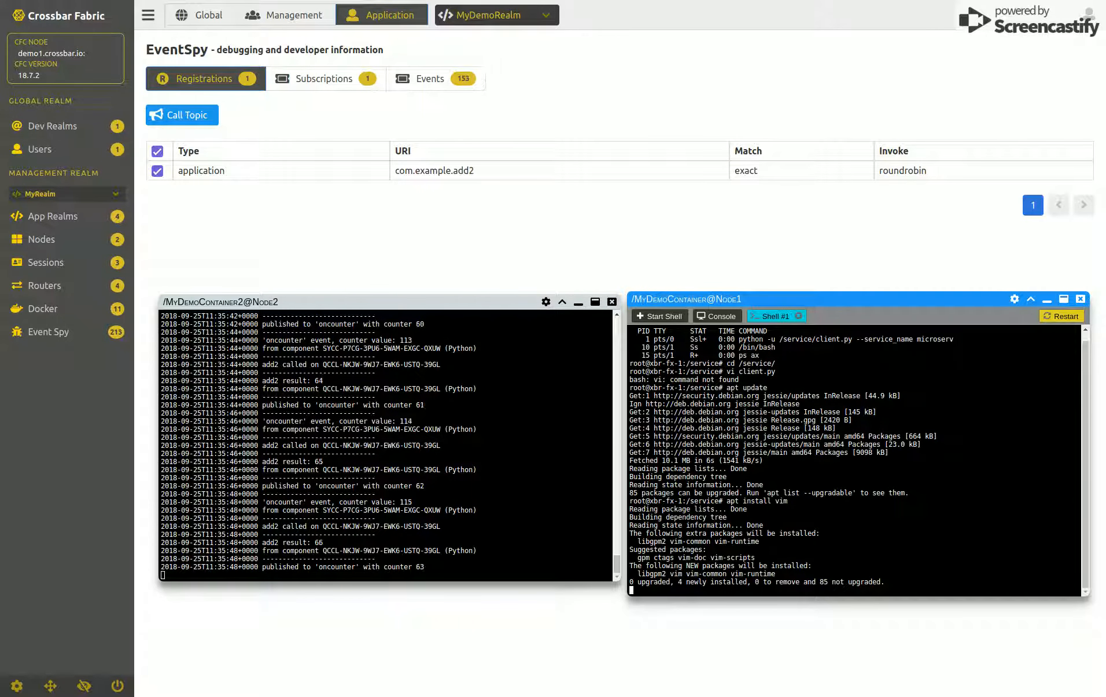
pyautogui.press('Return')
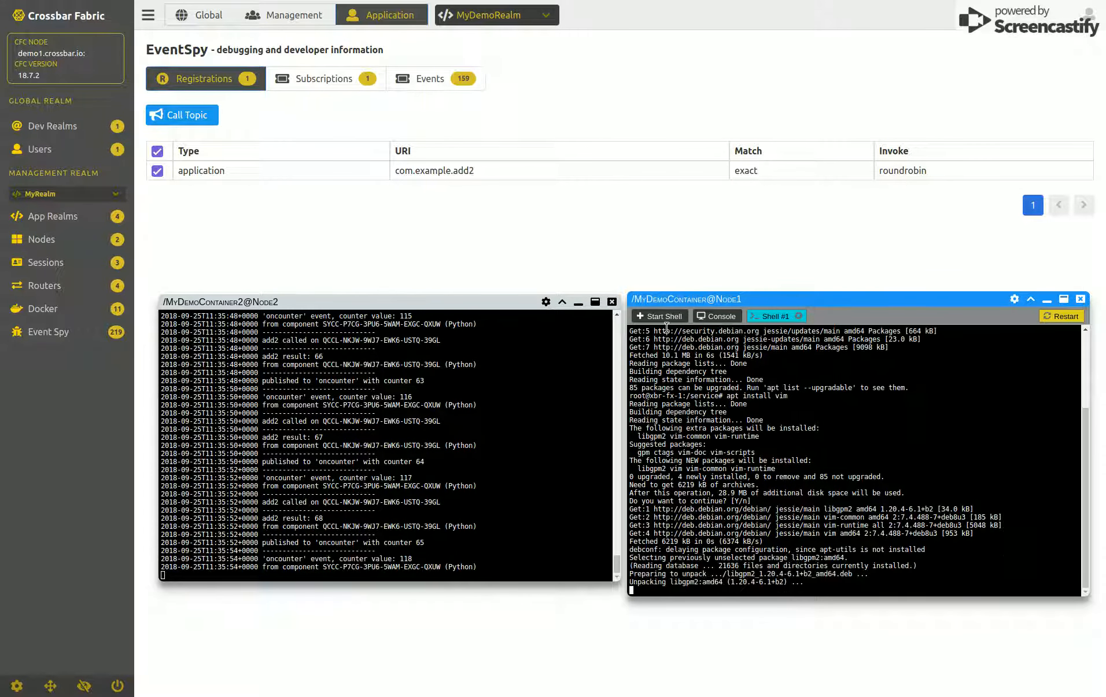
pyautogui.click(715, 317)
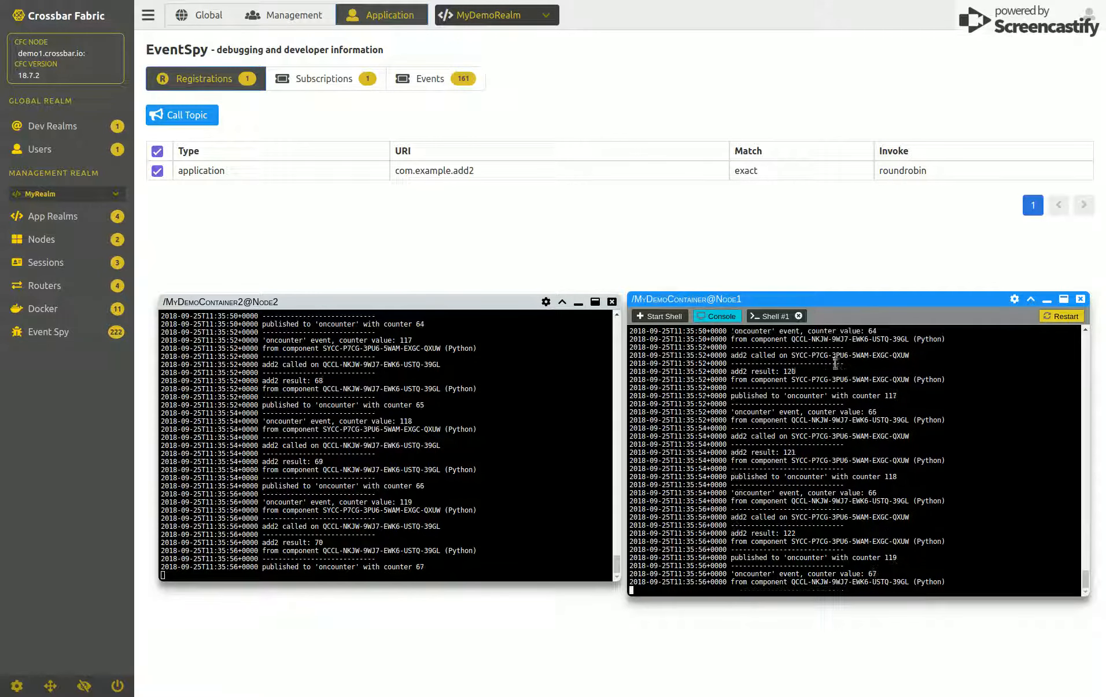
pyautogui.click(769, 317)
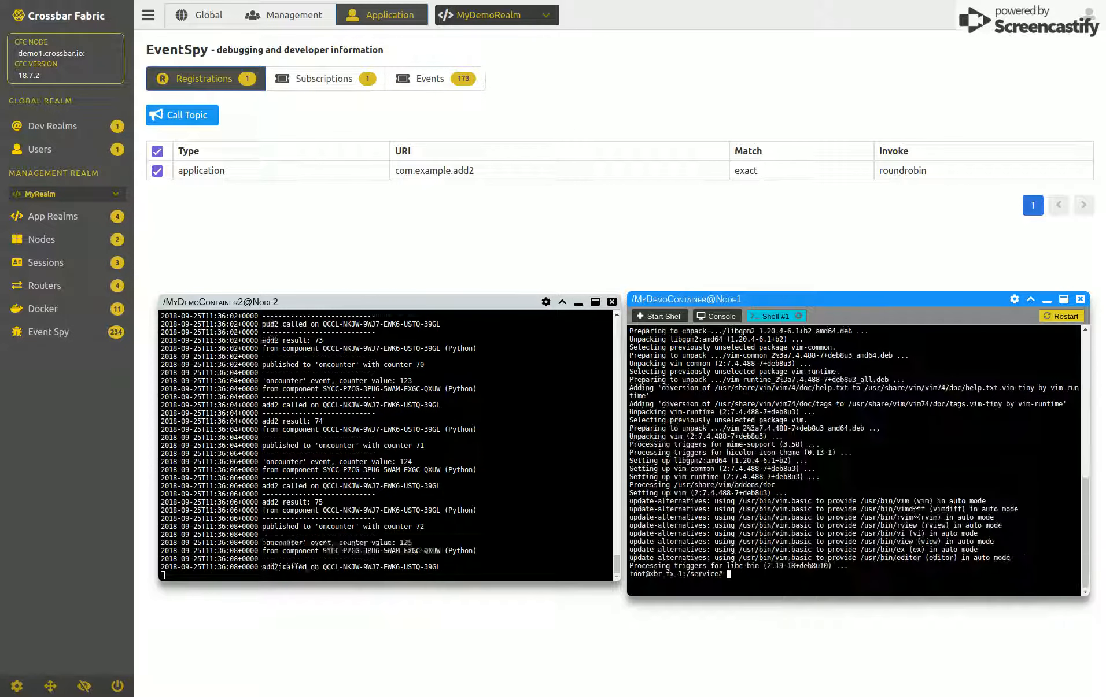
# List the files in the /service directory and open client.py in vi.
pyautogui.write('ls')
pyautogui.press('Return')
pyautogui.write('vi client.py')
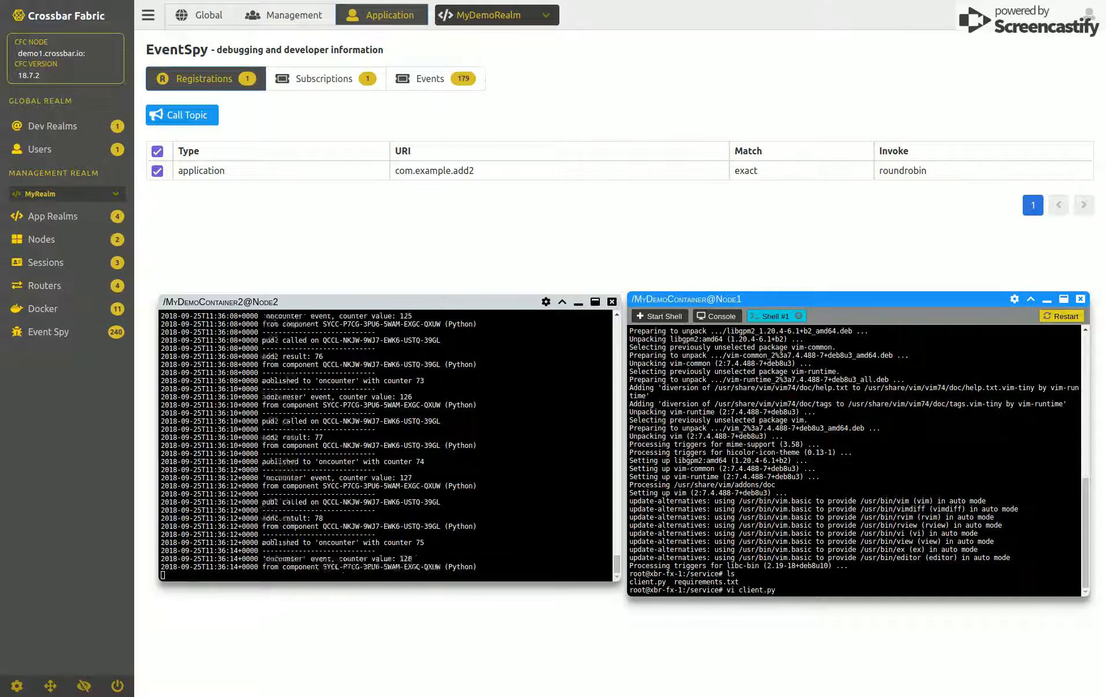
pyautogui.press('Return')
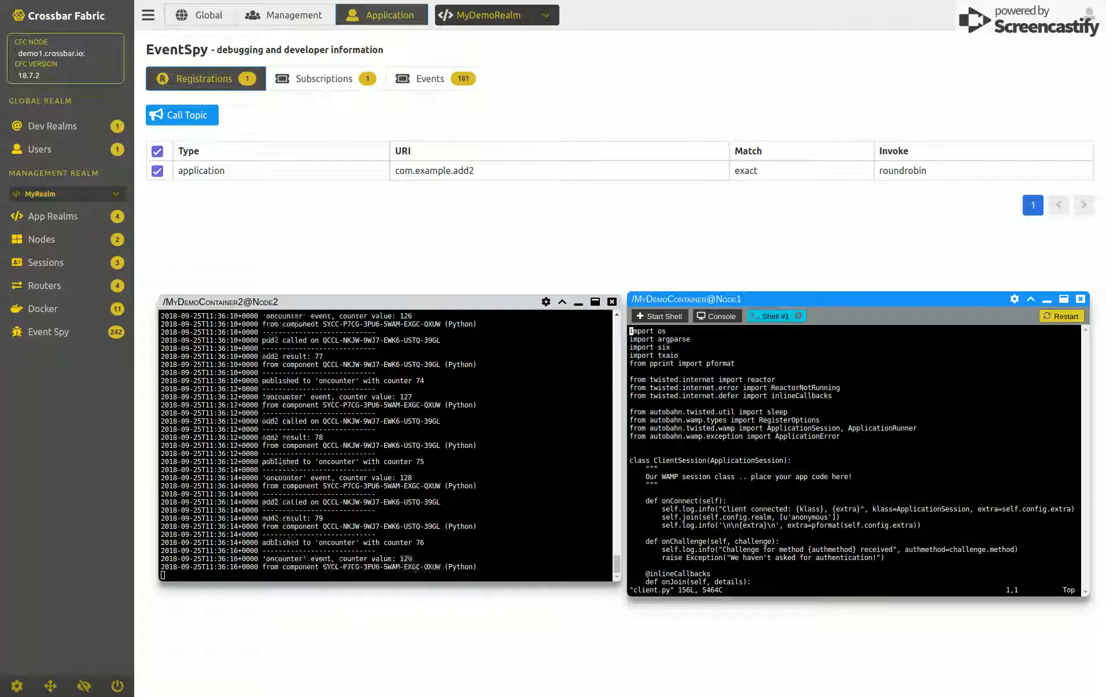
# Insert "*** MY " before "Client connected" in the onConnect log message of client.py, then save the file and quit vi.
pyautogui.press('Down')
pyautogui.press('Down')
pyautogui.press('Down')
pyautogui.press('Down')
pyautogui.press('Down')
pyautogui.press('Down')
pyautogui.press('Down')
pyautogui.press('Down')
pyautogui.press('Down')
pyautogui.press('Down')
pyautogui.press('Down')
pyautogui.press('Down')
pyautogui.press('Down')
pyautogui.press('Down')
pyautogui.press('Down')
pyautogui.press('Down')
pyautogui.press('Down')
pyautogui.press('Down')
pyautogui.press('Down')
pyautogui.press('Down')
pyautogui.press('Down')
pyautogui.press('Down')
pyautogui.press('Down')
pyautogui.press('Down')
pyautogui.press('Down')
pyautogui.press('Down')
pyautogui.press('Down')
pyautogui.press('Down')
pyautogui.press('Down')
pyautogui.press('Down')
pyautogui.press('Down')
pyautogui.press('Down')
pyautogui.press('Down')
pyautogui.press('Down')
pyautogui.press('Down')
pyautogui.press('Down')
pyautogui.press('Down')
pyautogui.press('Down')
pyautogui.press('Down')
pyautogui.press('Down')
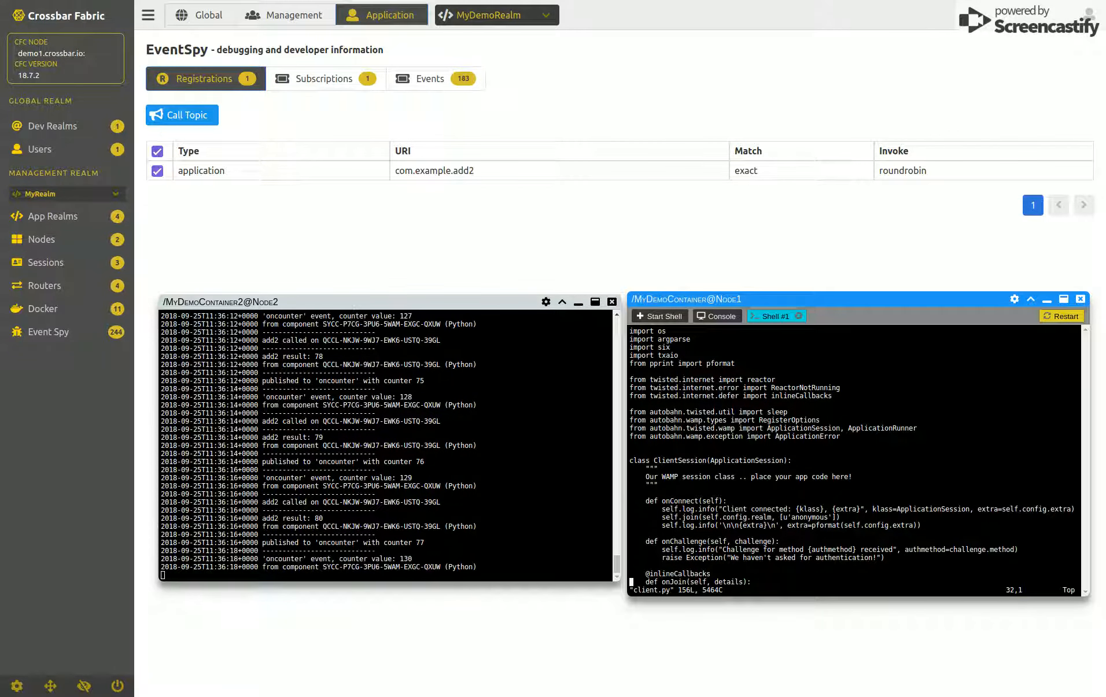
pyautogui.press('Up')
pyautogui.press('Up')
pyautogui.press('Up')
pyautogui.press('Up')
pyautogui.press('Up')
pyautogui.press('Up')
pyautogui.press('Up')
pyautogui.press('Up')
pyautogui.press('Up')
pyautogui.press('Up')
pyautogui.press('Up')
pyautogui.press('Up')
pyautogui.press('Up')
pyautogui.press('Up')
pyautogui.press('Up')
pyautogui.press('Up')
pyautogui.press('Up')
pyautogui.press('Up')
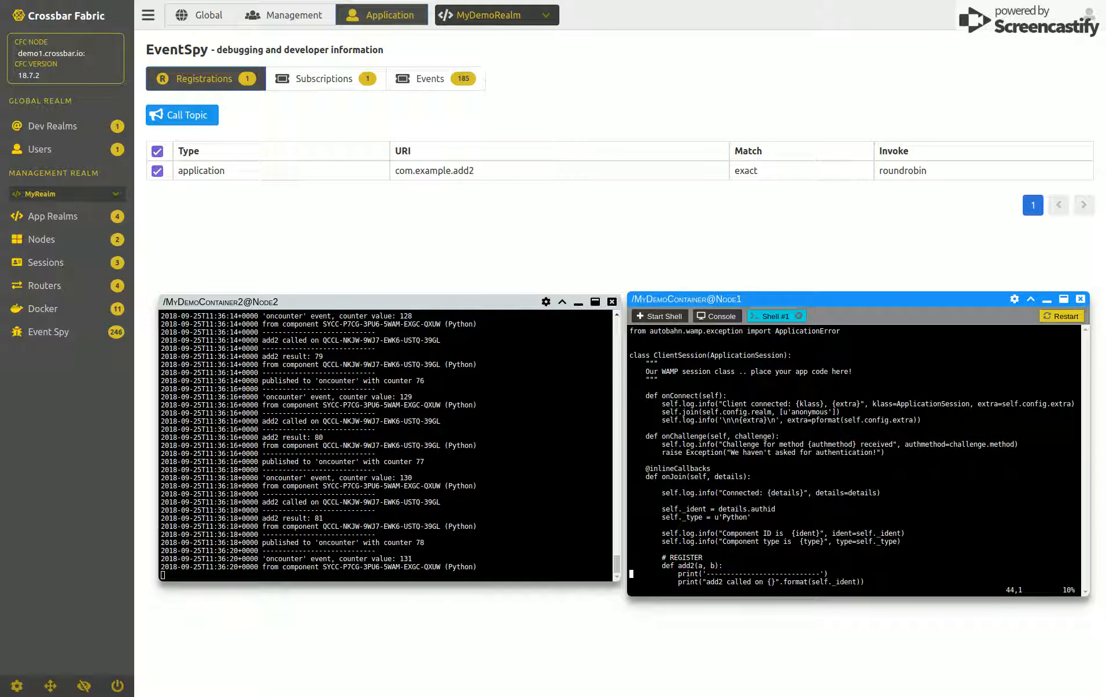
pyautogui.press('Right')
pyautogui.press('Right')
pyautogui.press('Right')
pyautogui.press('Right')
pyautogui.press('Right')
pyautogui.press('Right')
pyautogui.press('Right')
pyautogui.press('Right')
pyautogui.press('Right')
pyautogui.press('Right')
pyautogui.press('Right')
pyautogui.press('Right')
pyautogui.press('Right')
pyautogui.press('Right')
pyautogui.press('Right')
pyautogui.press('Right')
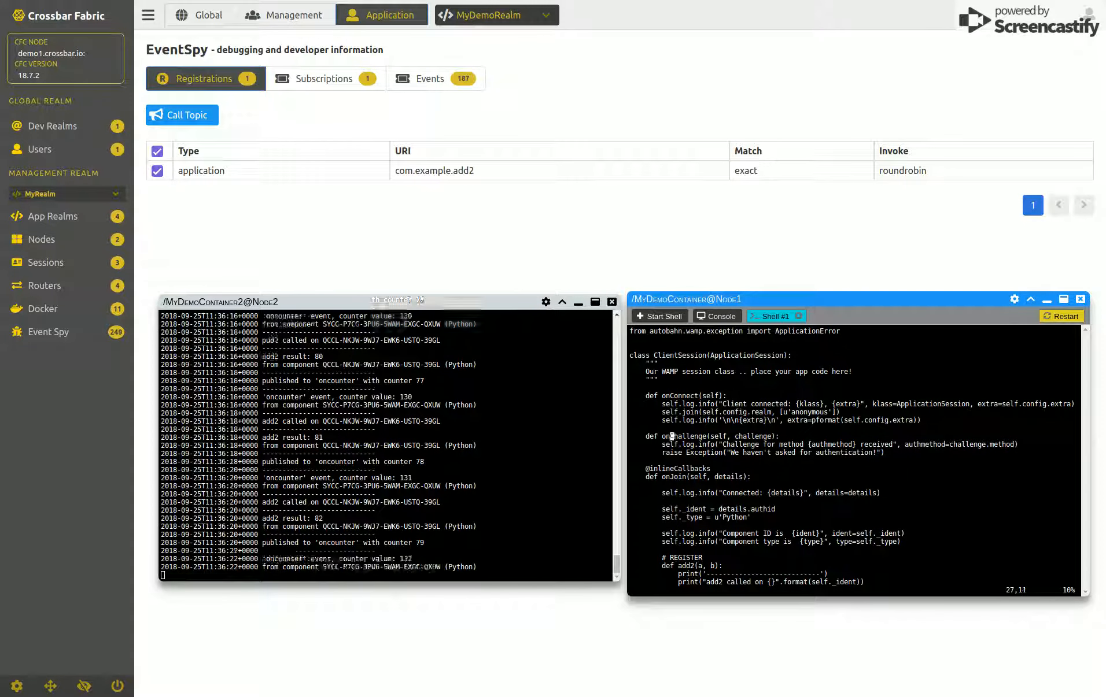
pyautogui.press('Up')
pyautogui.press('Up')
pyautogui.press('Up')
pyautogui.press('Up')
pyautogui.press('Up')
pyautogui.press('Down')
pyautogui.press('Right')
pyautogui.press('Right')
pyautogui.press('Right')
pyautogui.press('Right')
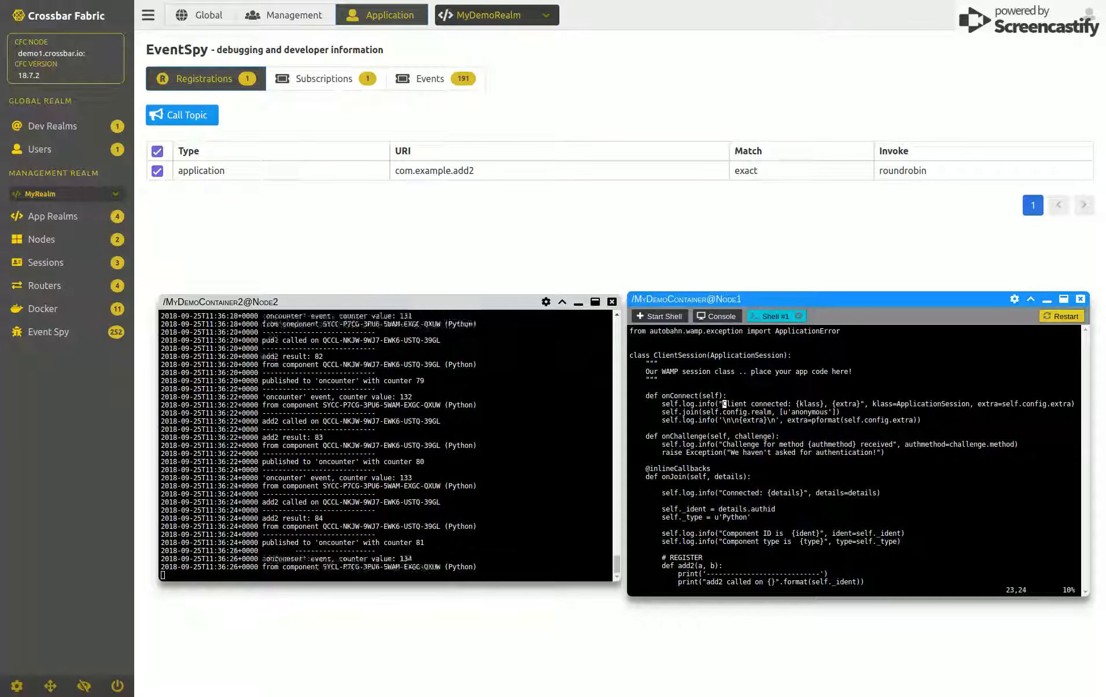
pyautogui.press('a')
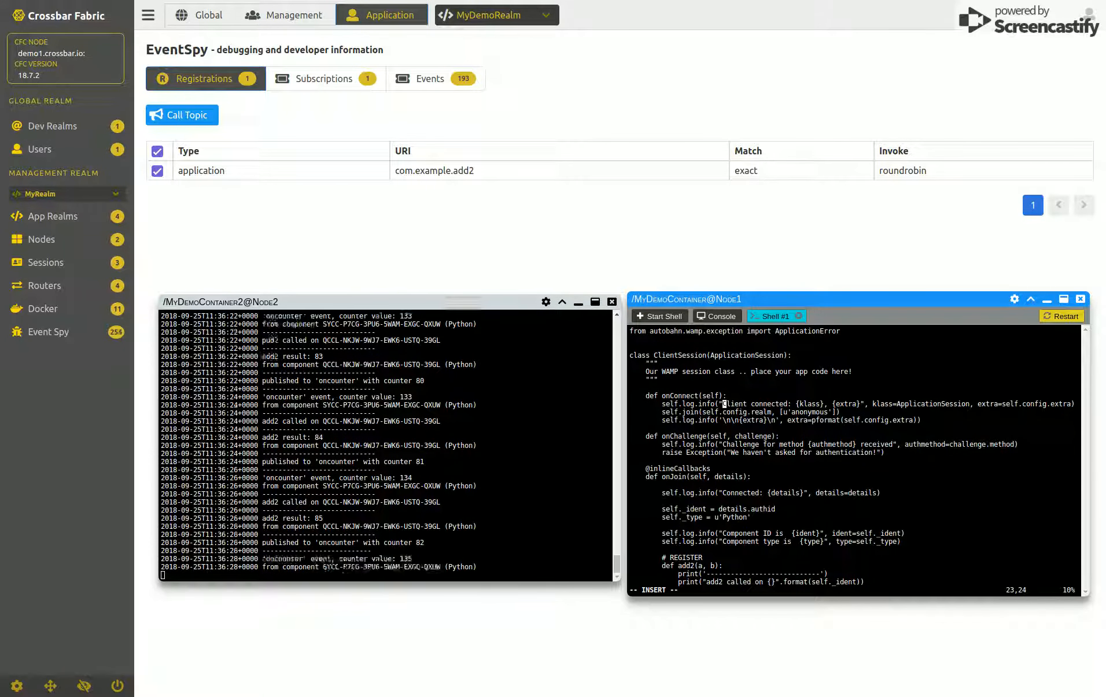
pyautogui.write('*** MY')
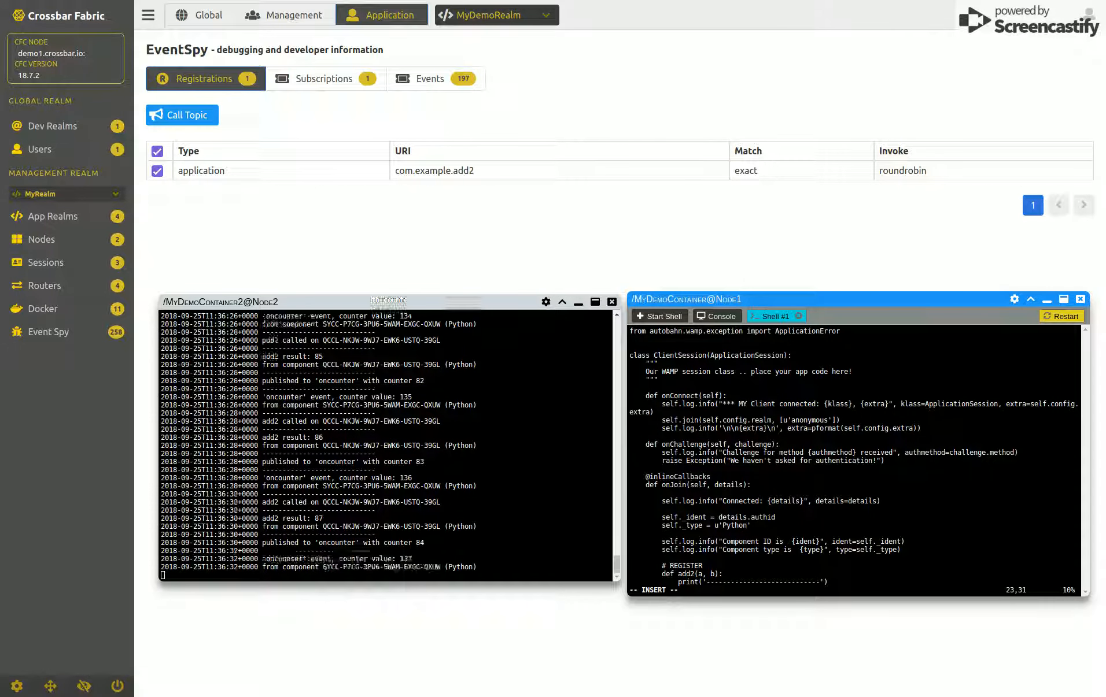
pyautogui.press('Escape')
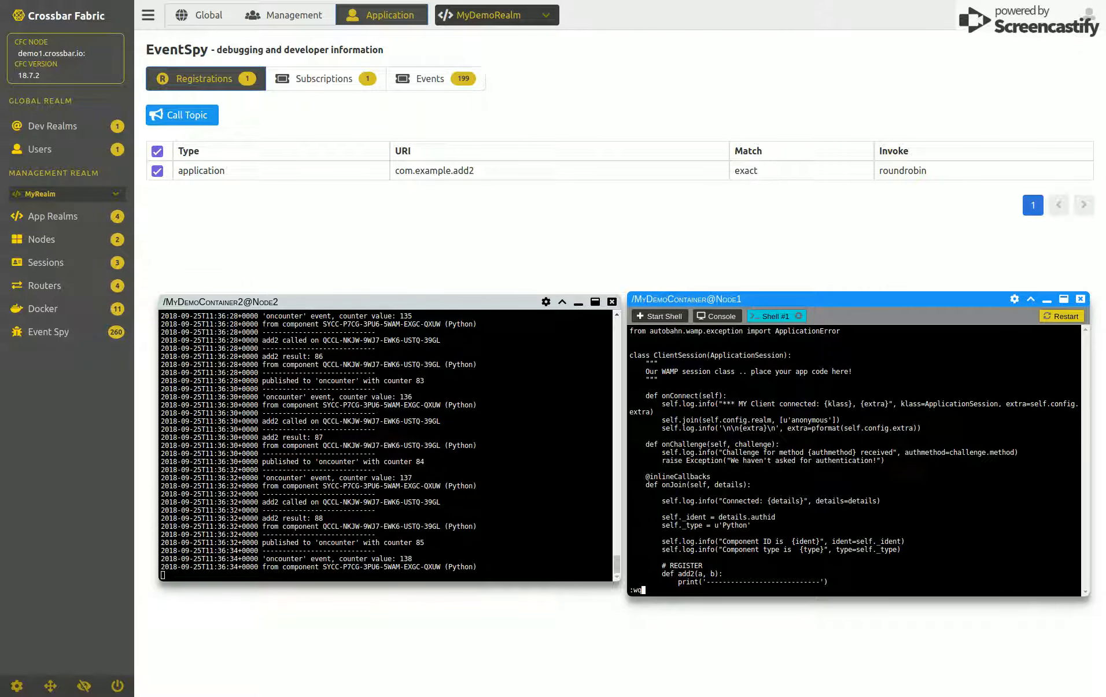
pyautogui.press('Return')
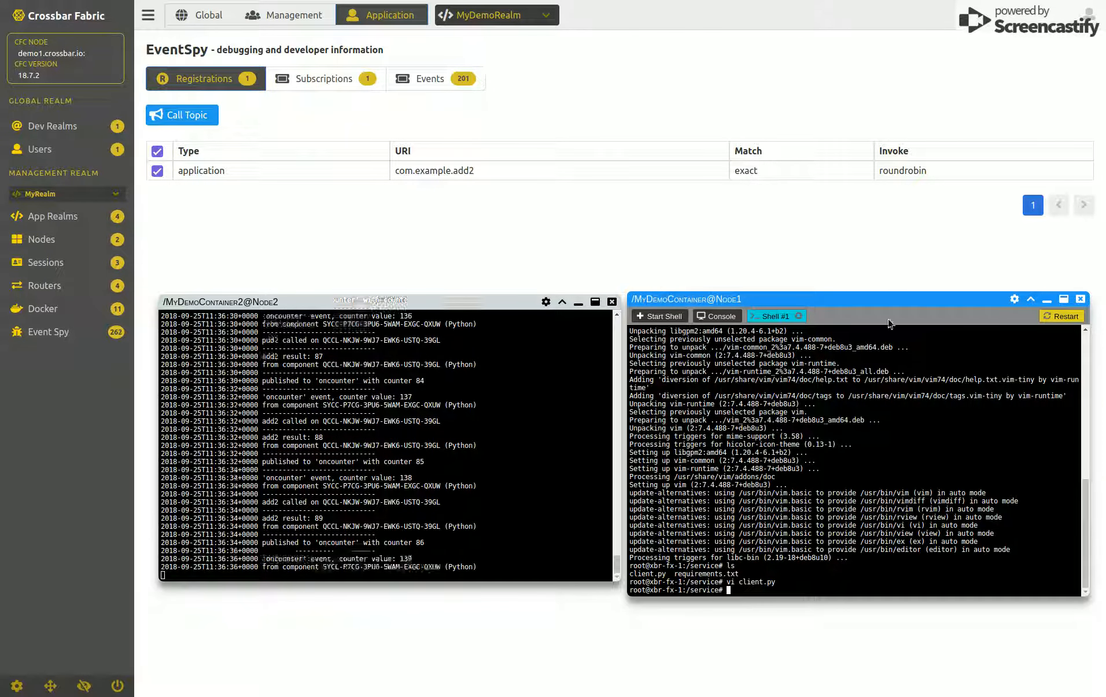
# Restart MyDemoContainer on Node1 and inspect its console log for the modified "*** MY Client connected" message.
pyautogui.click(1059, 317)
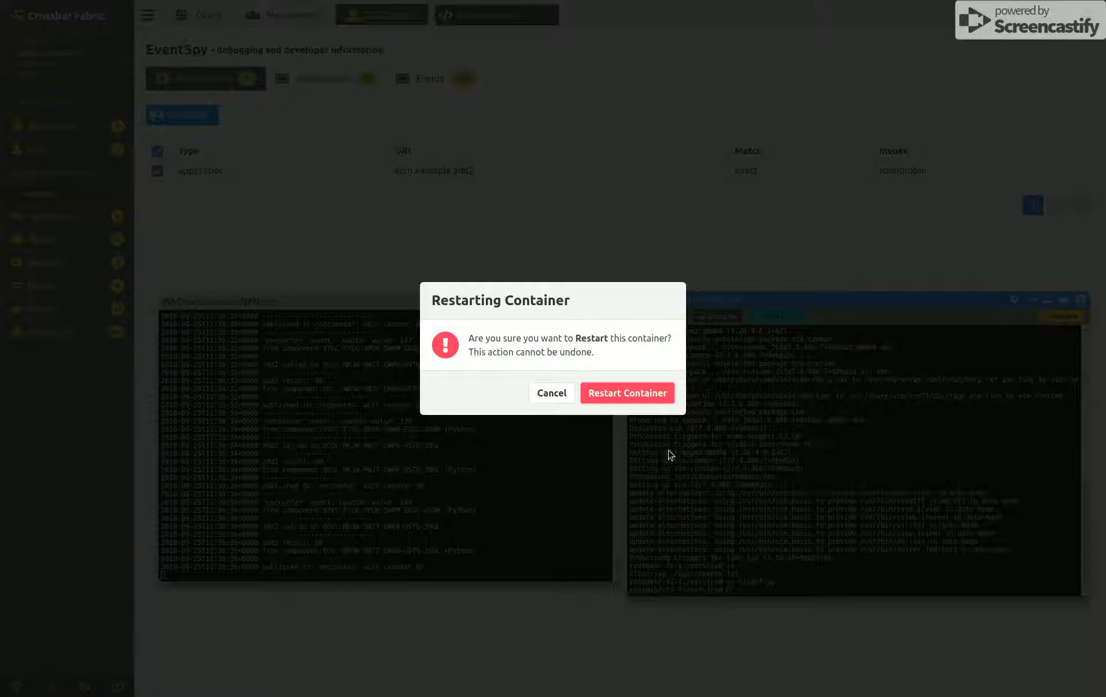
pyautogui.click(634, 396)
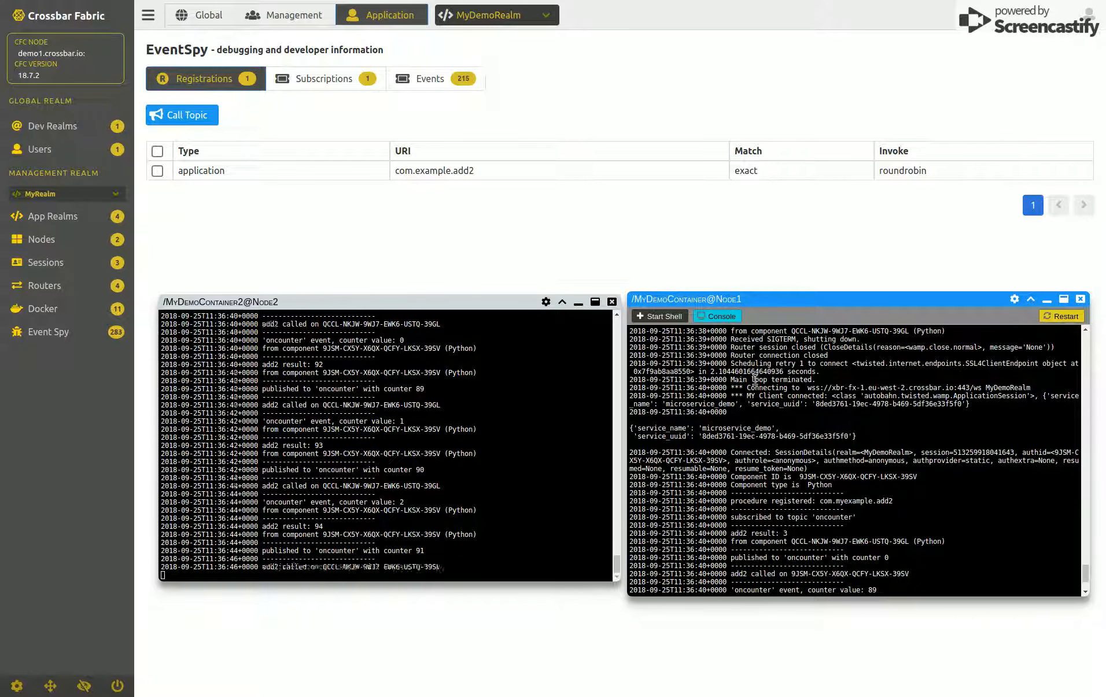
pyautogui.moveTo(747, 396); pyautogui.dragTo(824, 397)
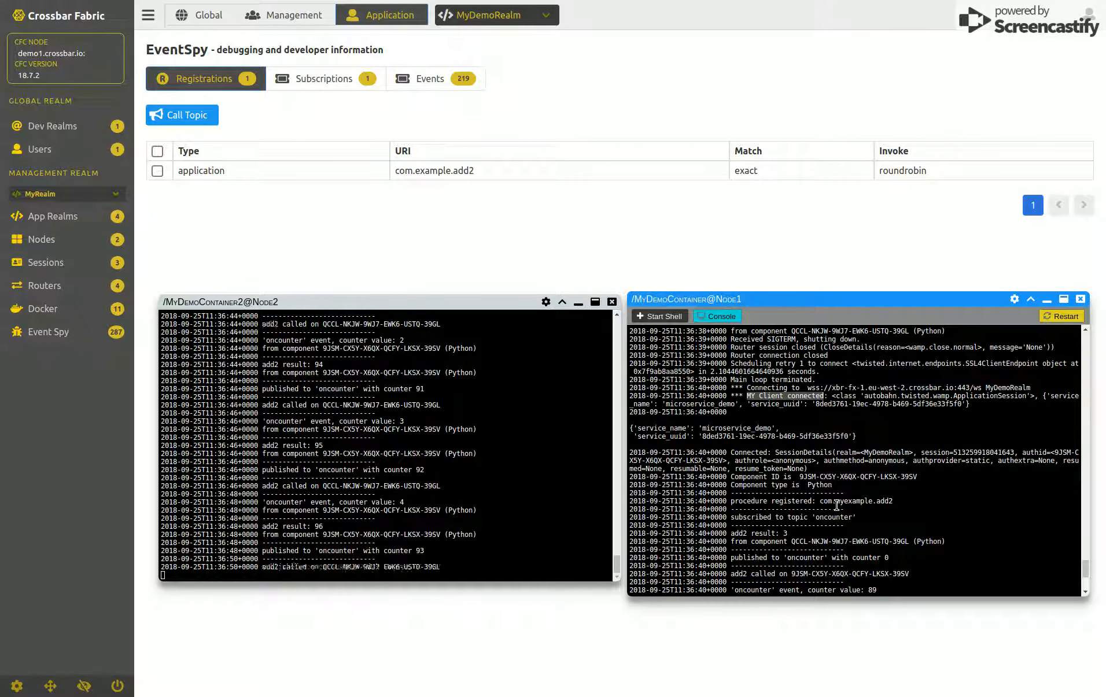
pyautogui.scroll(-3, 819, 443)
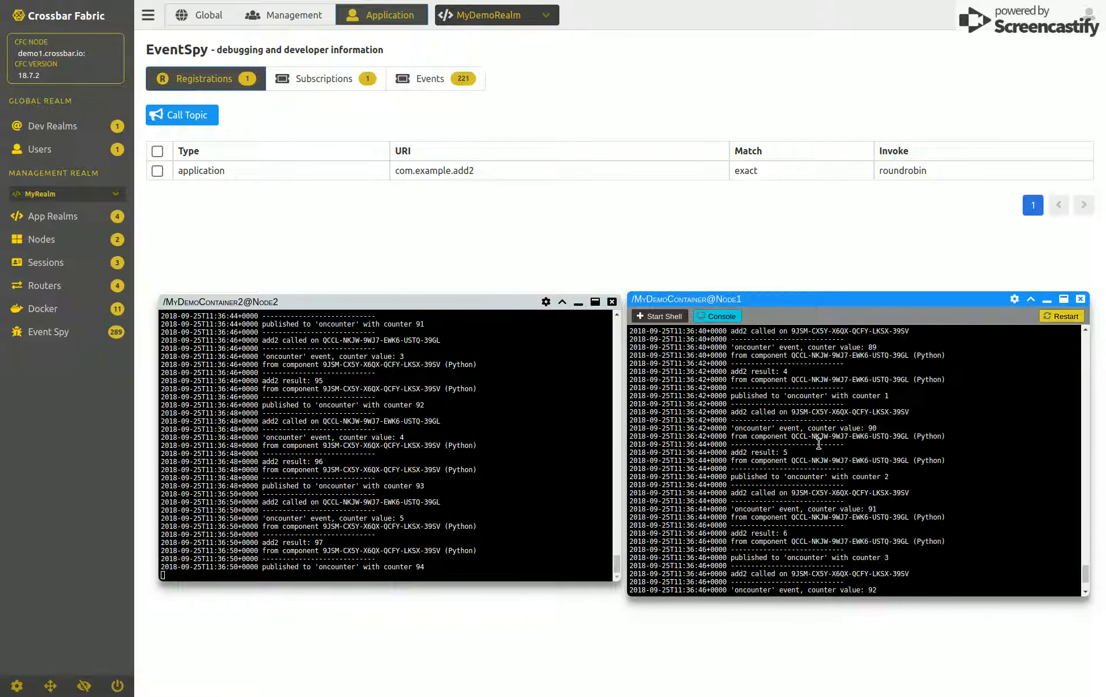
pyautogui.scroll(5, 784, 428)
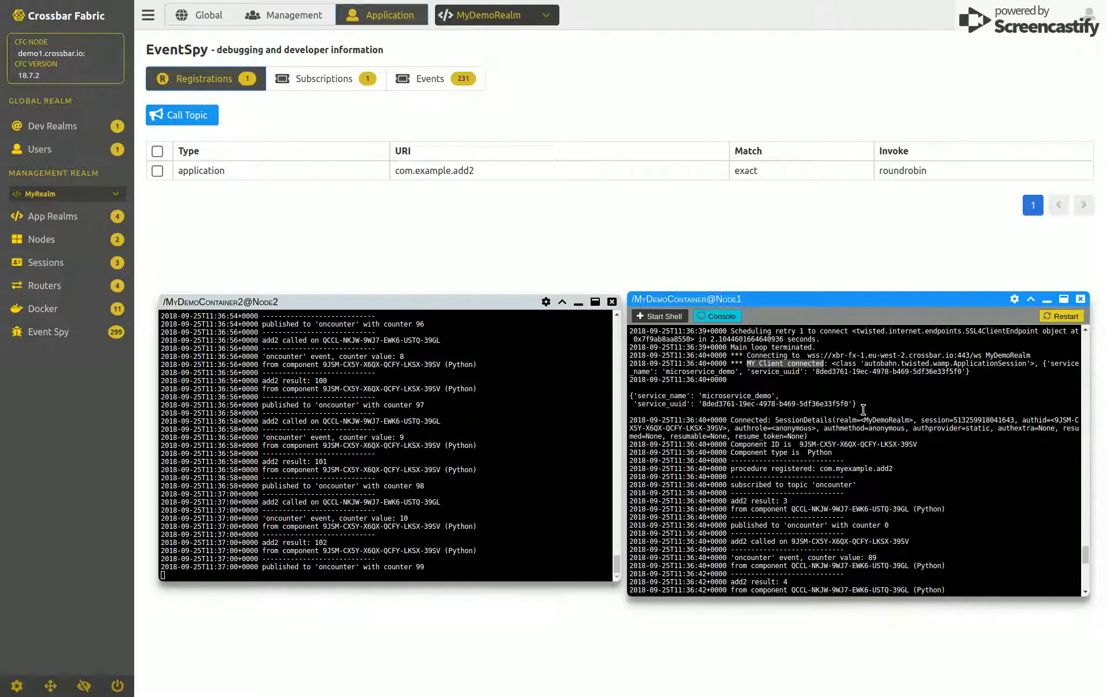
pyautogui.scroll(-10, 841, 421)
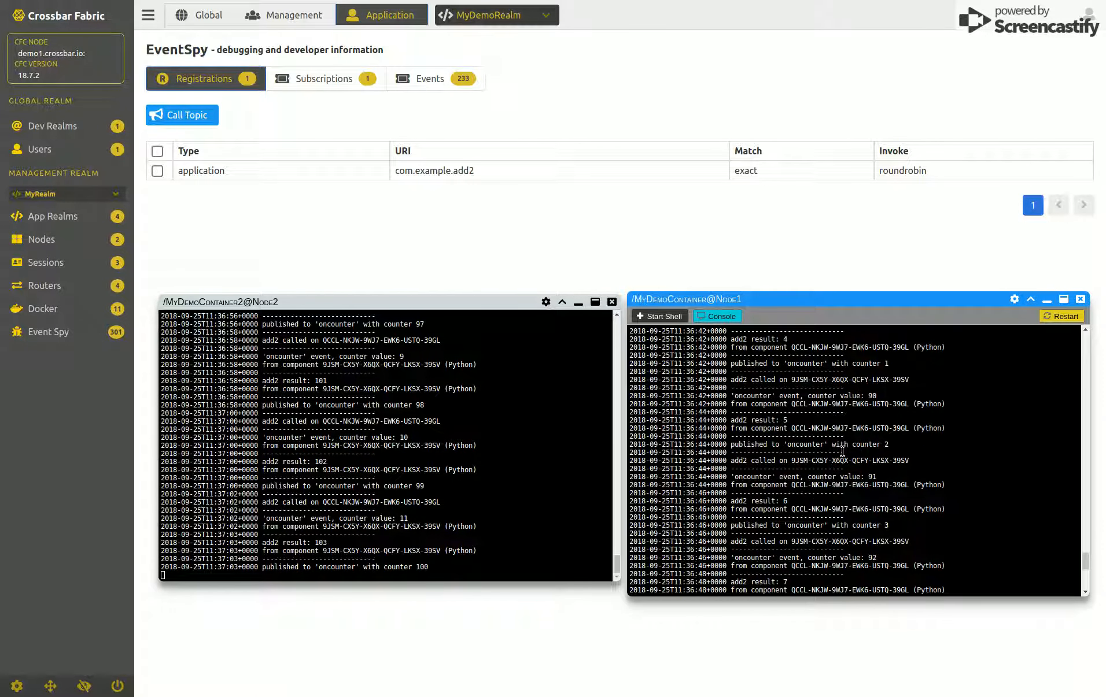
pyautogui.moveTo(1087, 573); pyautogui.dragTo(1086, 584)
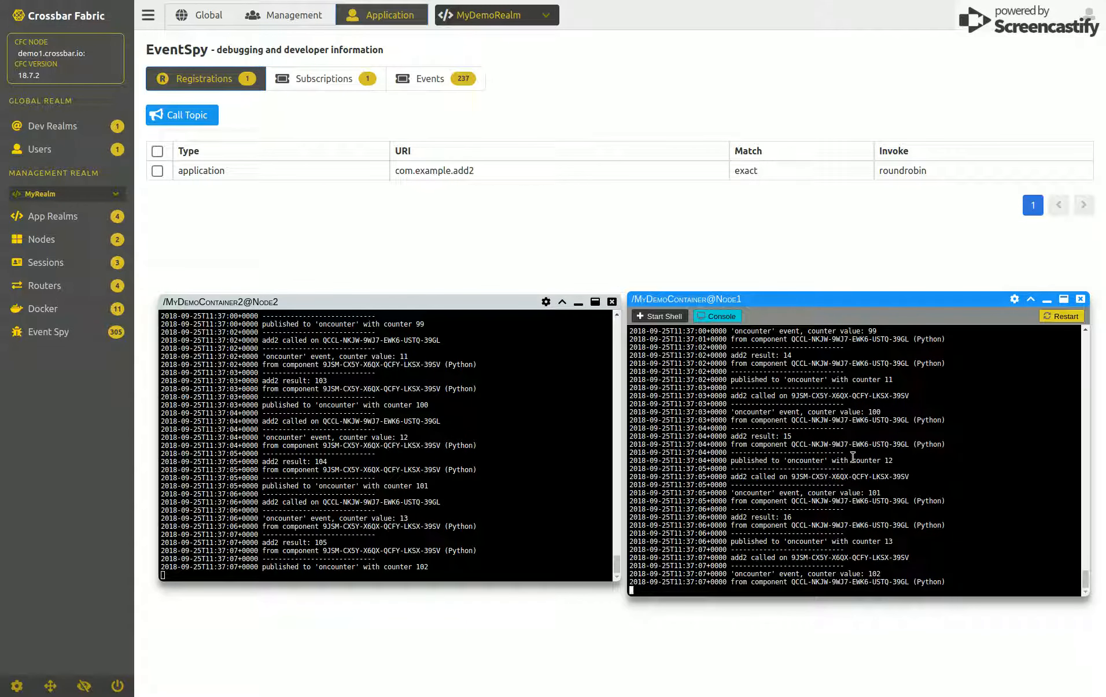
# Restart MyDemoContainer a second time and check the startup messages in its console log again.
pyautogui.click(1064, 317)
pyautogui.click(622, 393)
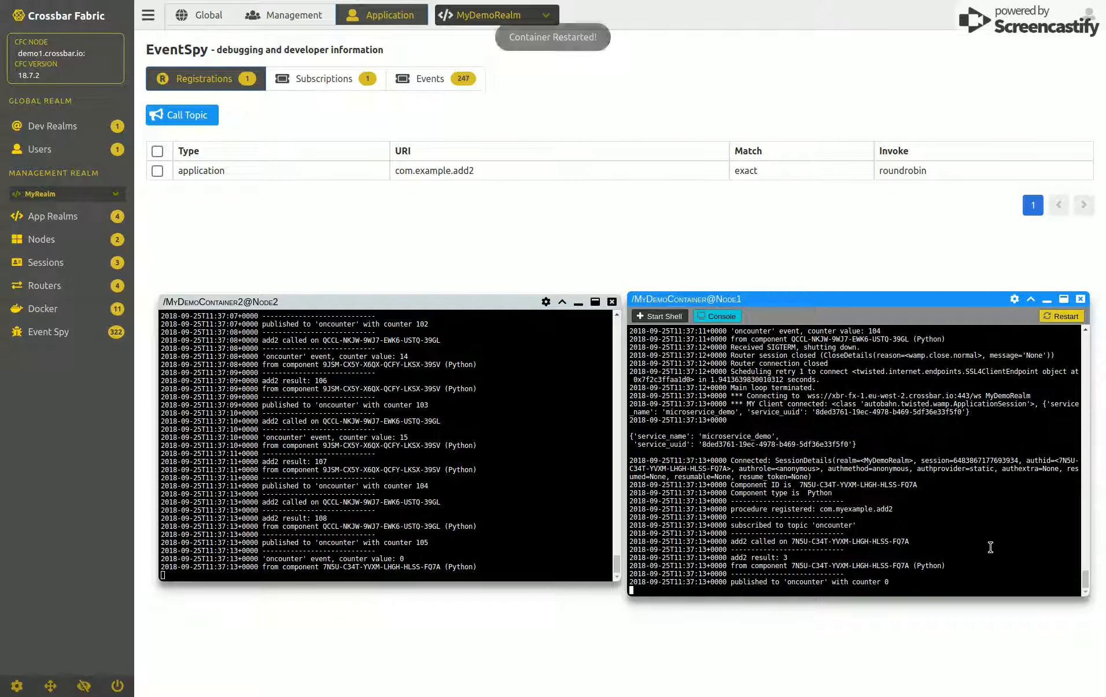
pyautogui.scroll(3, 1014, 532)
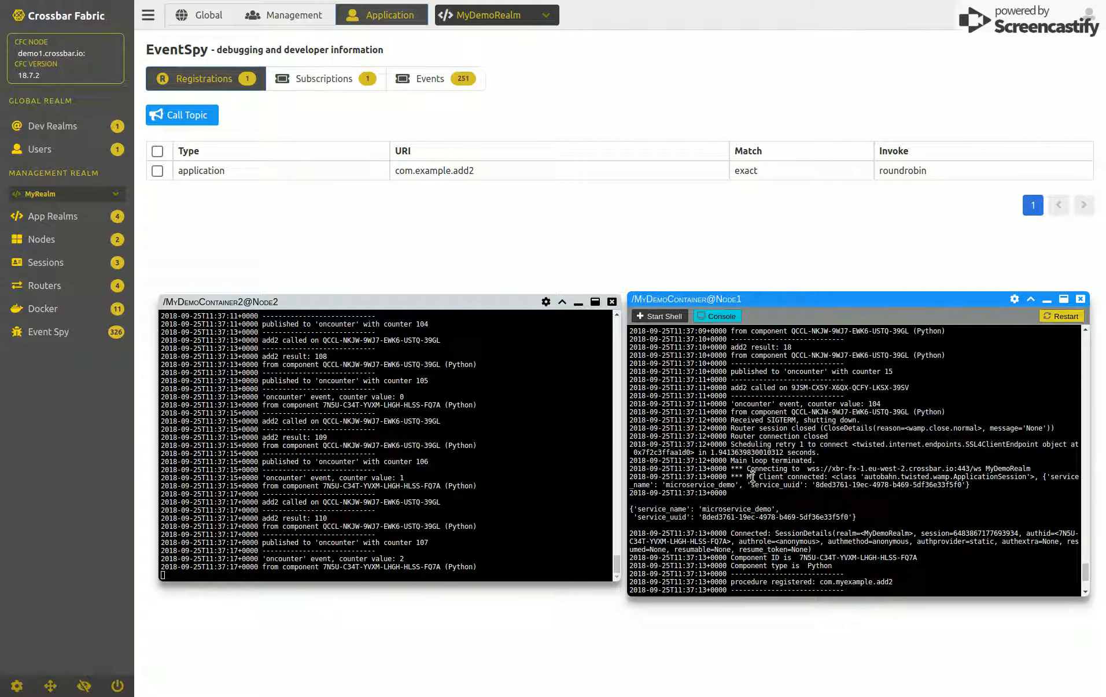
pyautogui.scroll(-10, 782, 477)
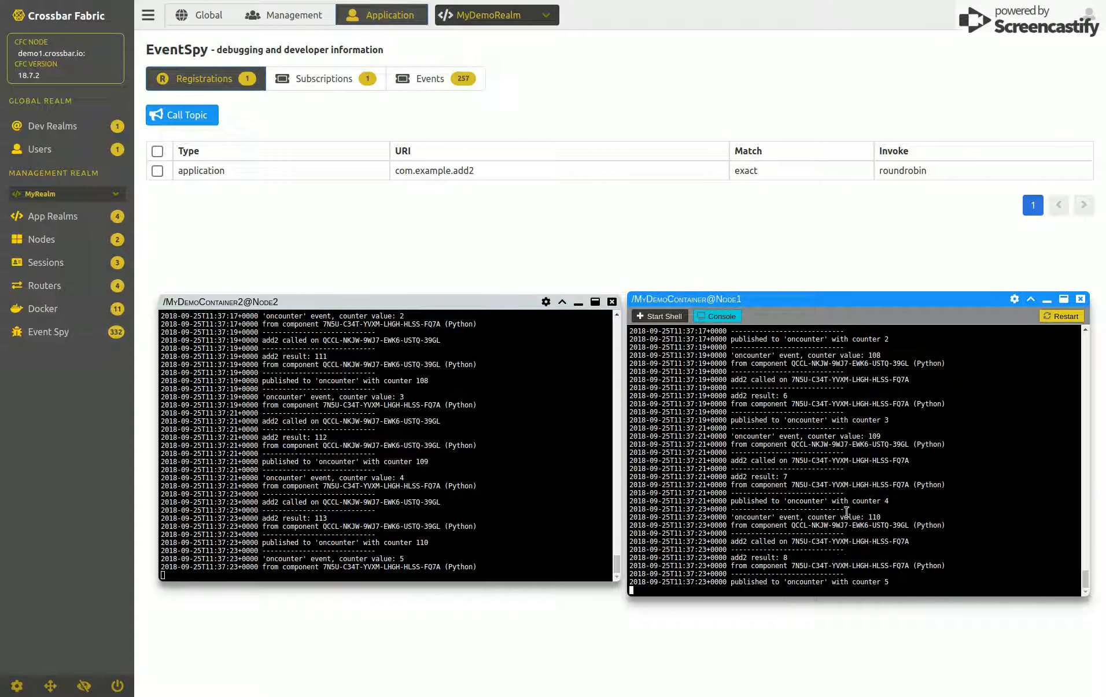
# Start a new shell in MyDemoContainer, list the files, open client.py in vi and slightly resize the window so the editor fills it.
pyautogui.click(672, 320)
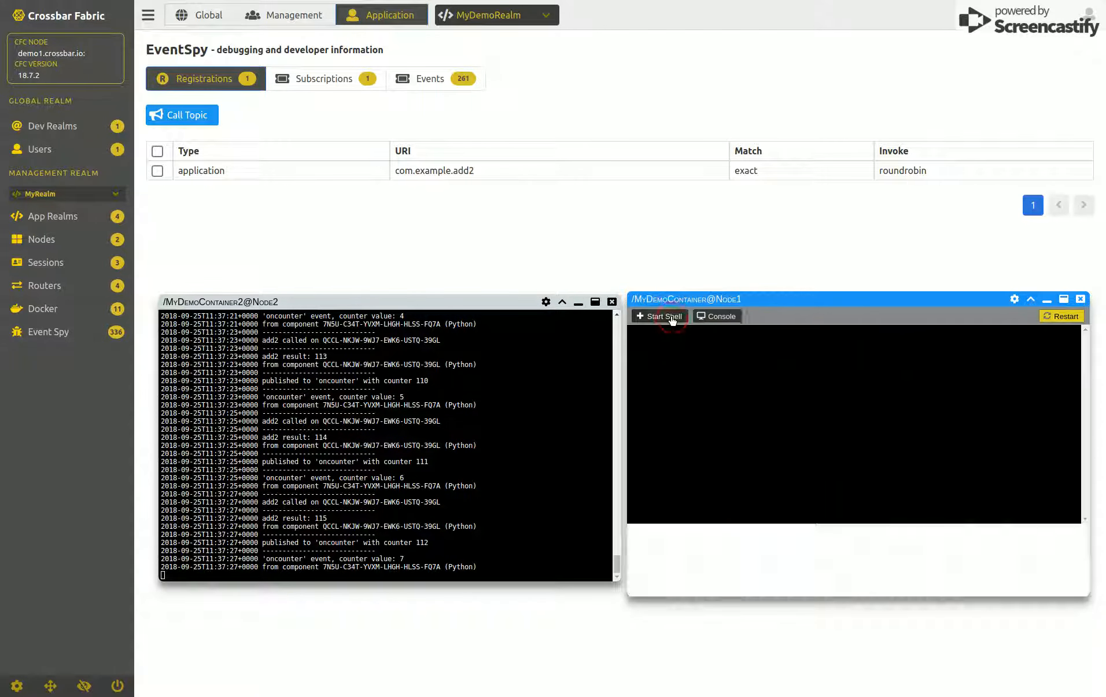
pyautogui.write('ls')
pyautogui.press('Return')
pyautogui.write('vi client.py')
pyautogui.press('Return')
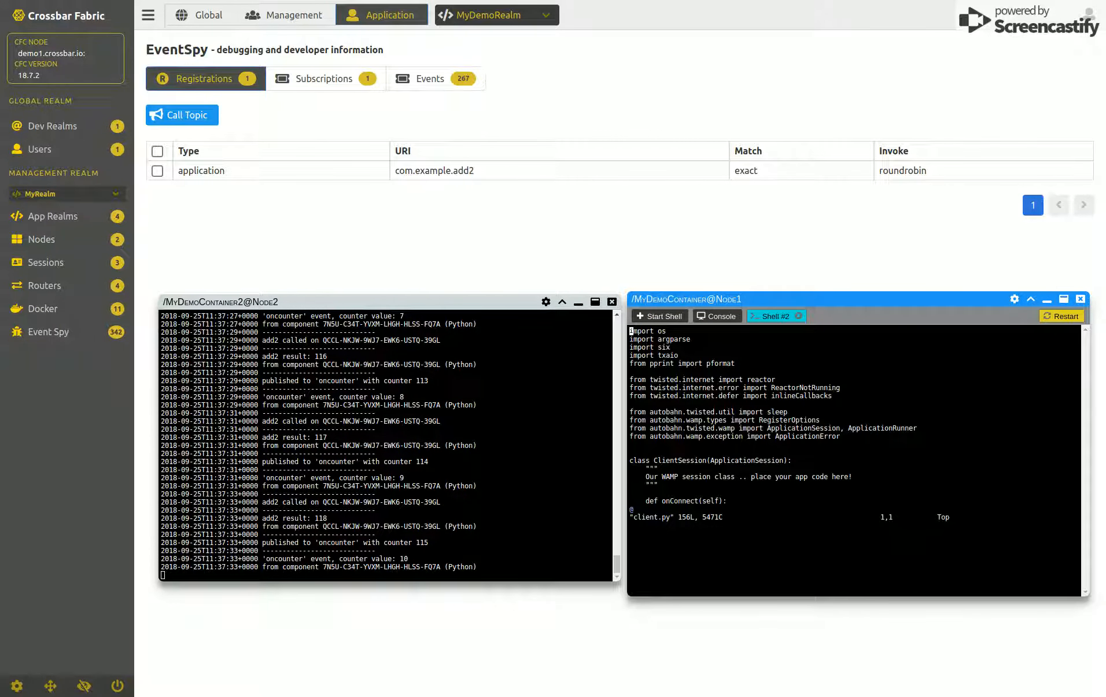
pyautogui.moveTo(1086, 595); pyautogui.dragTo(1087, 596)
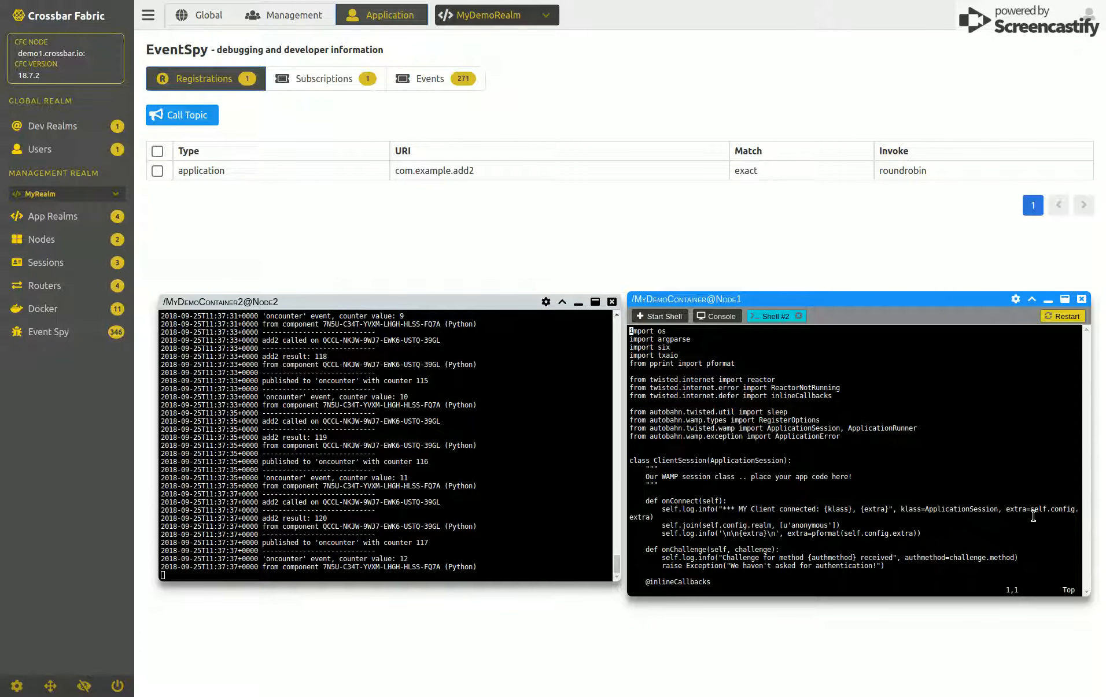
# Read through client.py in vi from the imports to the REGISTER section of onJoin.
pyautogui.press('Down')
pyautogui.press('Down')
pyautogui.press('Down')
pyautogui.press('Down')
pyautogui.press('Down')
pyautogui.press('Down')
pyautogui.press('Down')
pyautogui.press('Down')
pyautogui.press('Down')
pyautogui.press('Down')
pyautogui.press('Down')
pyautogui.press('Down')
pyautogui.press('Down')
pyautogui.press('Down')
pyautogui.press('Down')
pyautogui.press('Down')
pyautogui.press('Down')
pyautogui.press('Down')
pyautogui.press('Down')
pyautogui.press('Down')
pyautogui.press('Down')
pyautogui.press('Down')
pyautogui.press('Down')
pyautogui.press('Down')
pyautogui.press('Down')
pyautogui.press('Down')
pyautogui.press('Down')
pyautogui.press('Down')
pyautogui.press('Down')
pyautogui.press('Down')
pyautogui.press('Down')
pyautogui.press('Down')
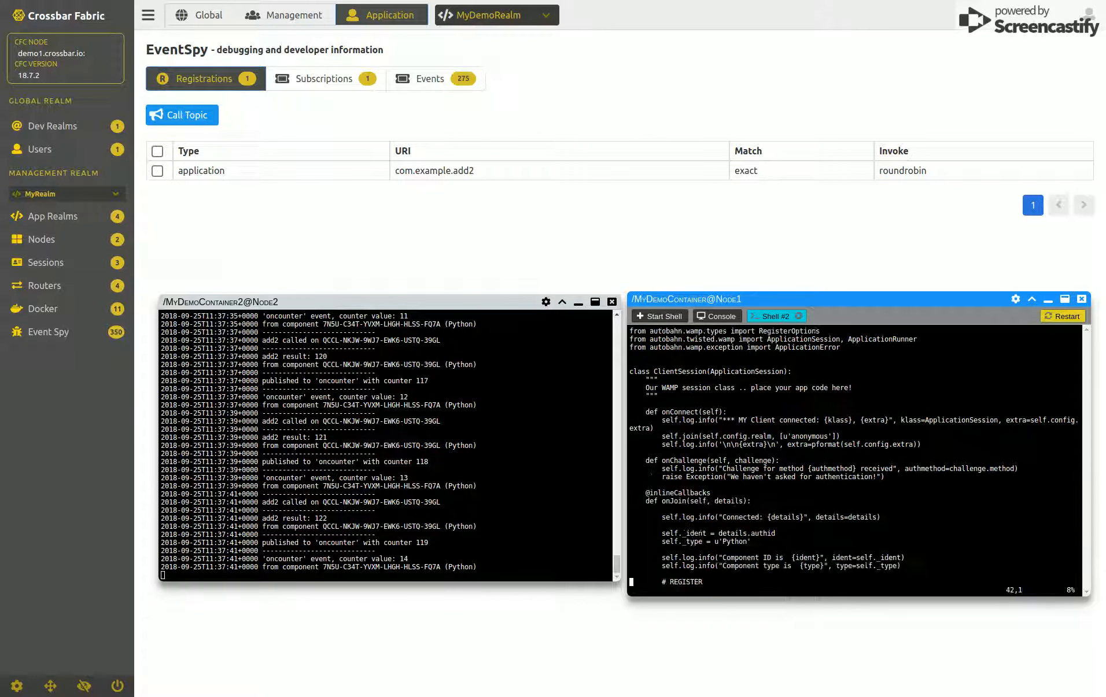
# Replace the "***" prefix with ">>>>" in the onConnect log message of client.py, then save the file and quit vi.
pyautogui.press('Up')
pyautogui.press('Up')
pyautogui.press('Up')
pyautogui.press('Up')
pyautogui.press('Up')
pyautogui.press('Up')
pyautogui.press('Up')
pyautogui.press('Up')
pyautogui.press('Up')
pyautogui.press('Up')
pyautogui.press('Up')
pyautogui.press('Up')
pyautogui.press('Up')
pyautogui.press('Up')
pyautogui.press('Up')
pyautogui.press('Up')
pyautogui.press('Up')
pyautogui.press('Up')
pyautogui.press('Up')
pyautogui.press('Up')
pyautogui.press('Down')
pyautogui.press('Right')
pyautogui.press('Right')
pyautogui.press('Right')
pyautogui.press('Right')
pyautogui.press('Right')
pyautogui.press('Right')
pyautogui.press('Right')
pyautogui.press('Right')
pyautogui.press('Right')
pyautogui.press('Right')
pyautogui.press('Right')
pyautogui.press('Right')
pyautogui.press('Right')
pyautogui.press('Right')
pyautogui.press('Right')
pyautogui.press('Right')
pyautogui.press('Right')
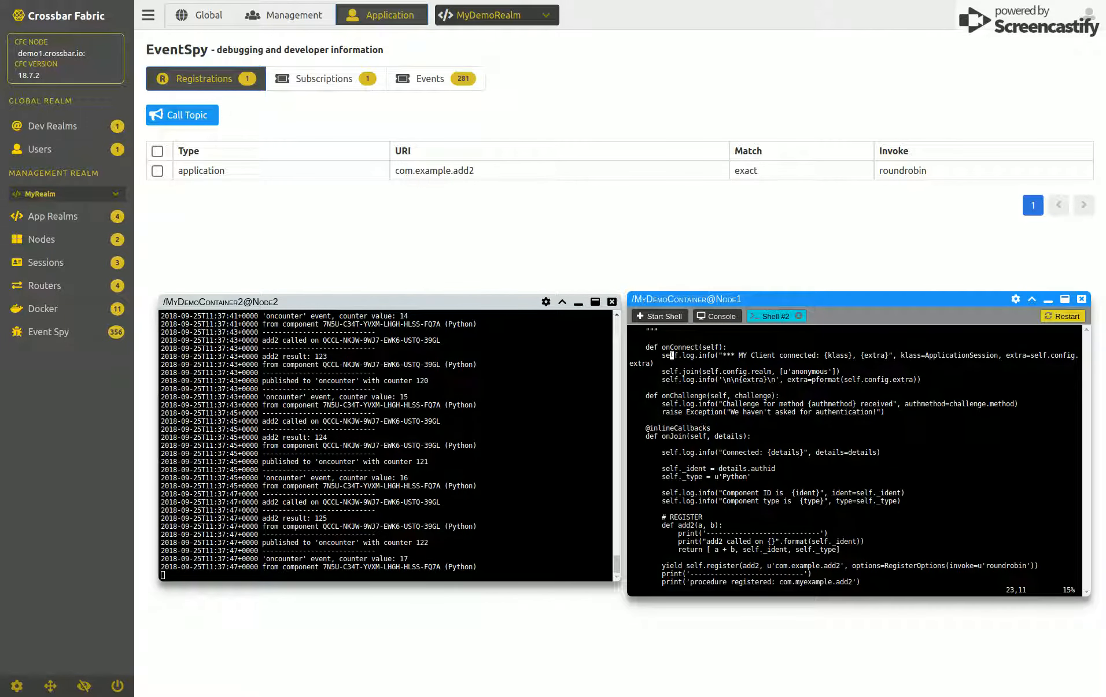
pyautogui.press('x')
pyautogui.press('x')
pyautogui.press('x')
pyautogui.press('x')
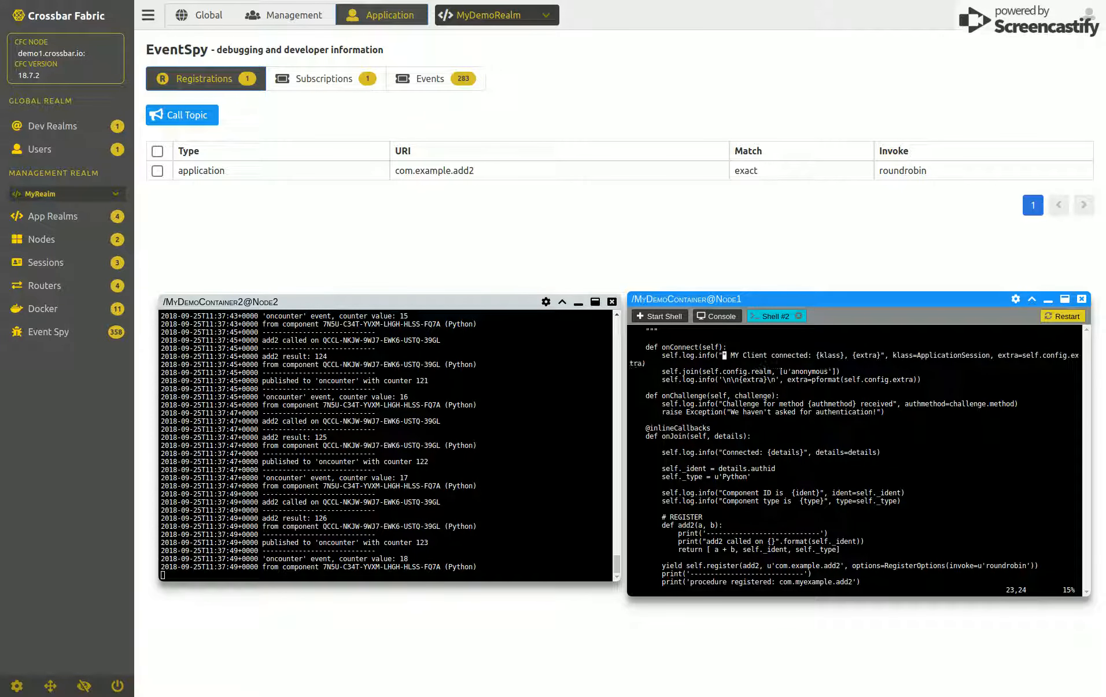
pyautogui.write('info("')
pyautogui.write('>>>>')
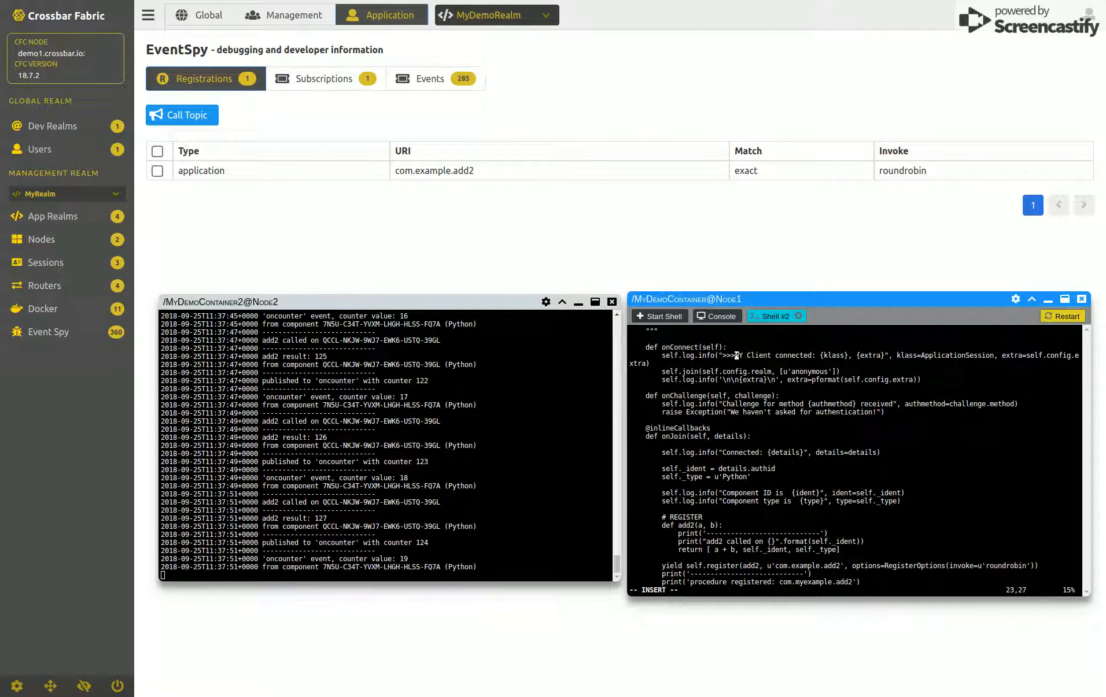
pyautogui.press('Escape')
pyautogui.write(':wq')
pyautogui.press('Return')
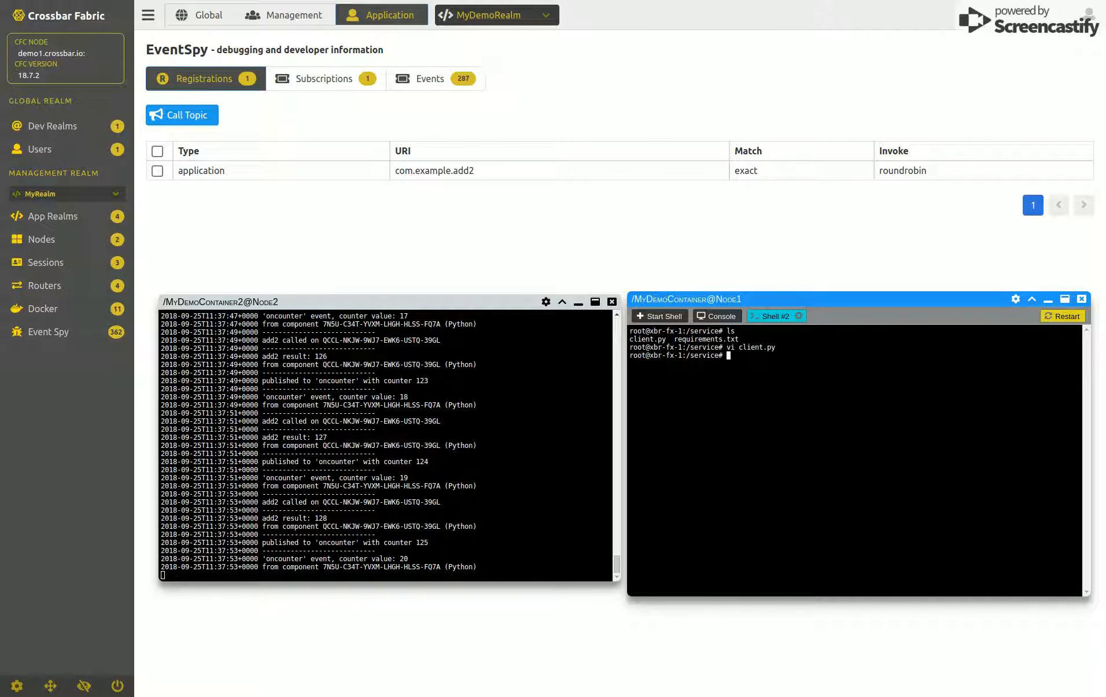
# Restart MyDemoContainer on Node1 from its console view and check the startup log for the modified ">>>> MY Client connected" message.
pyautogui.click(727, 319)
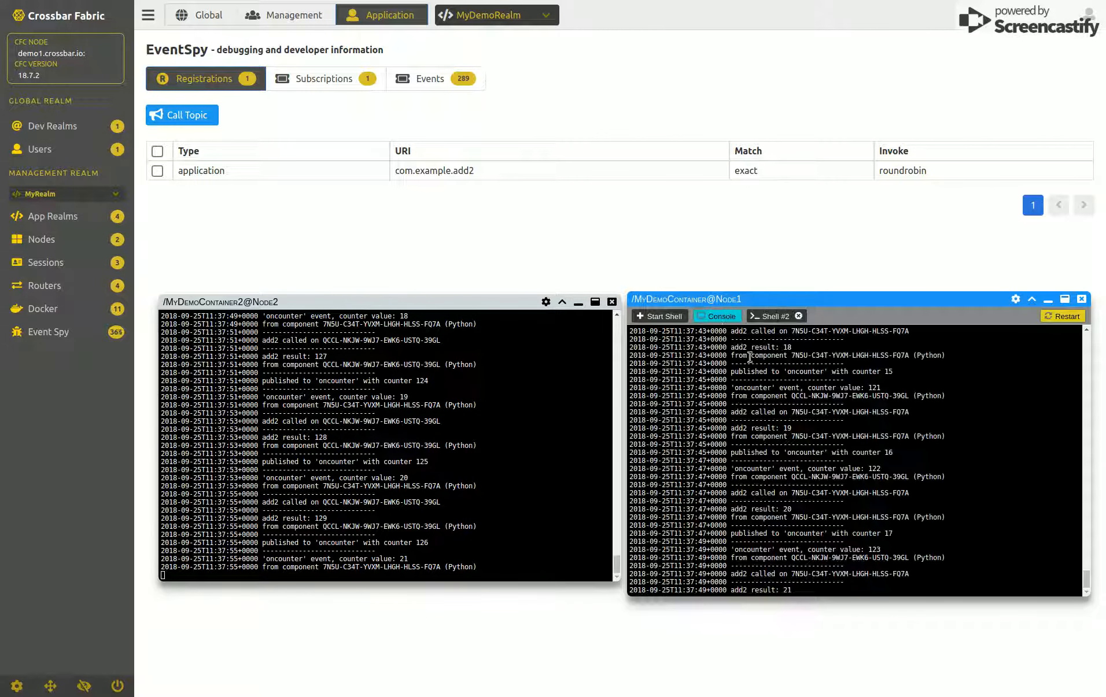
pyautogui.moveTo(1087, 565); pyautogui.dragTo(1087, 580)
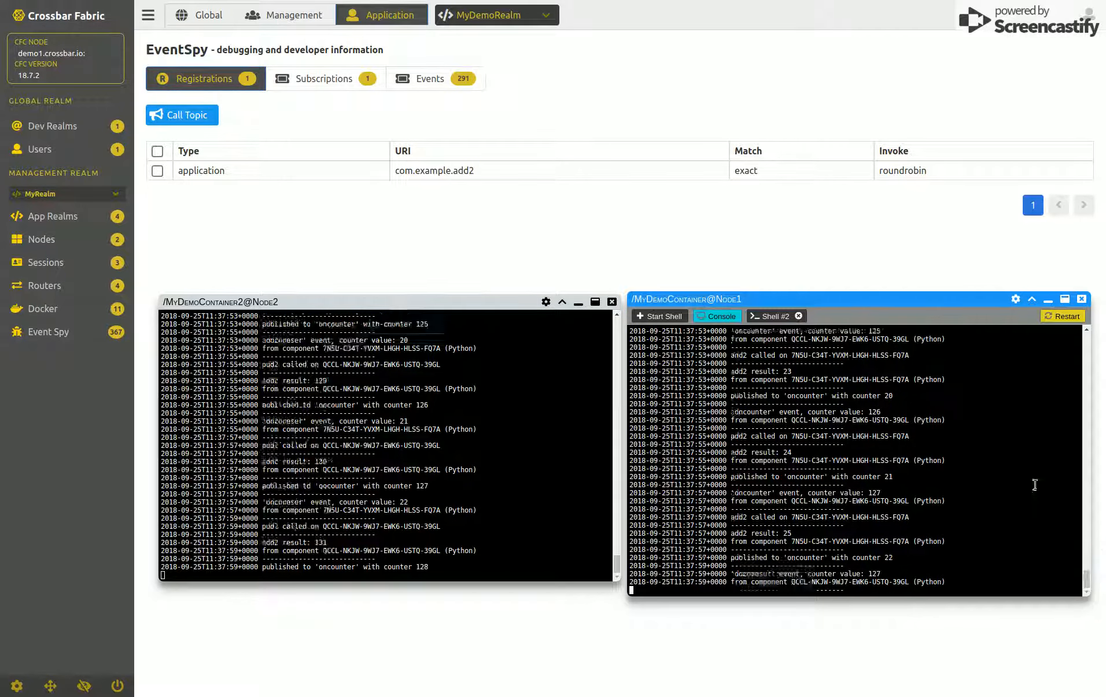
pyautogui.click(1063, 316)
pyautogui.click(639, 392)
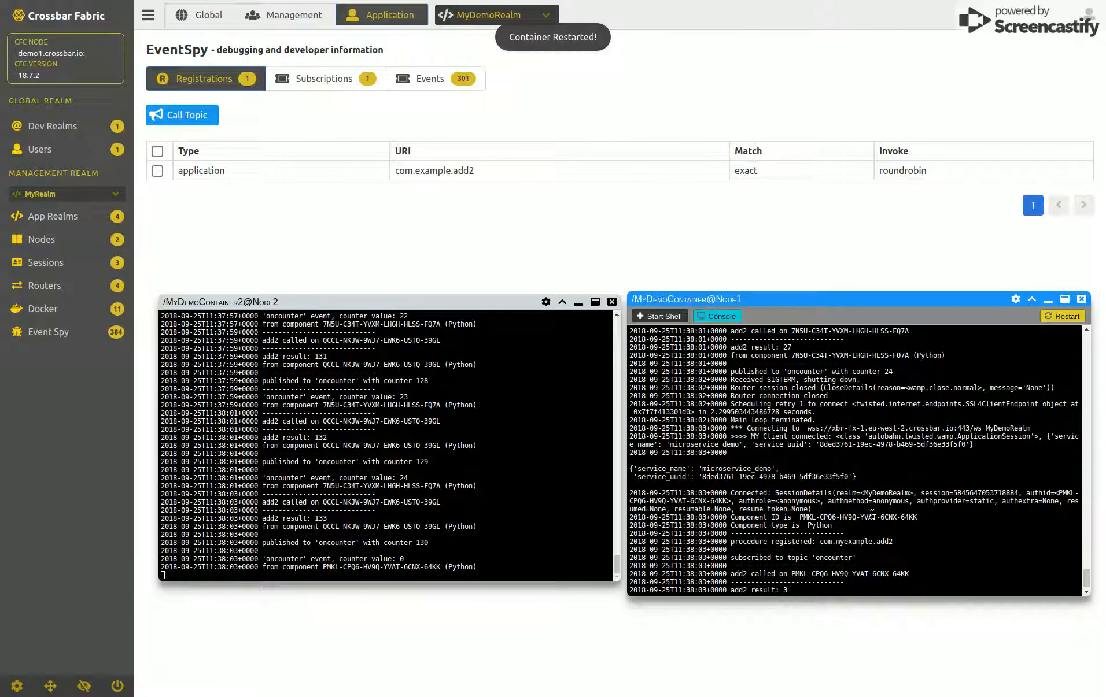
pyautogui.click(733, 438)
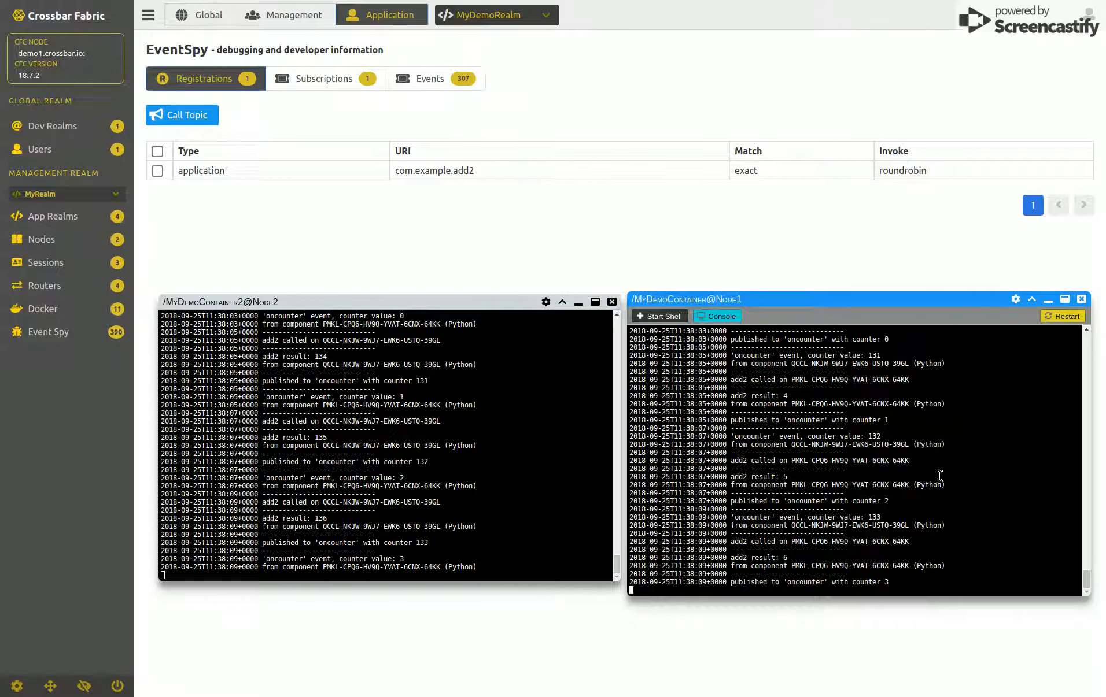
pyautogui.click(1086, 582)
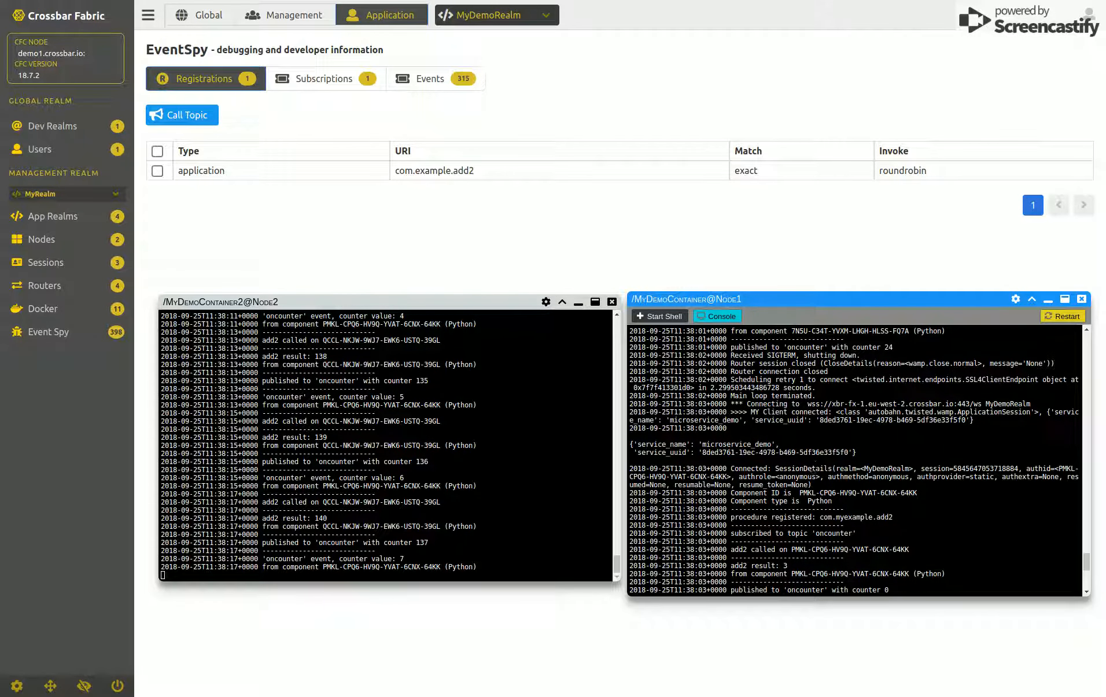
pyautogui.click(1086, 561)
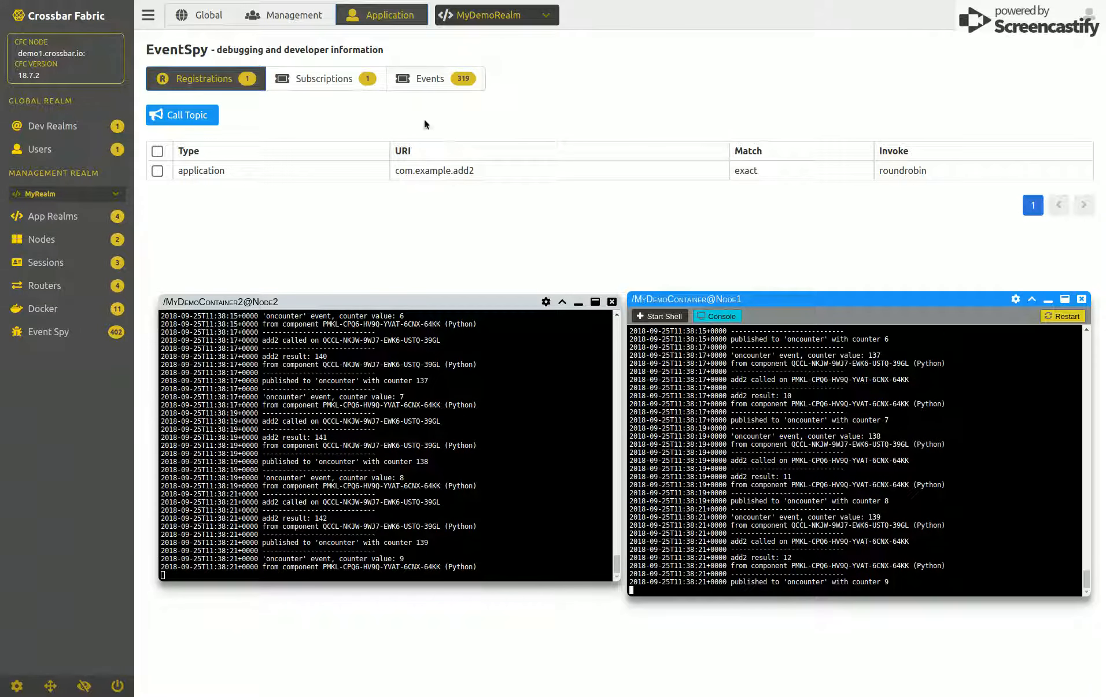
# Display the received events in EventSpy and expand the data of the newest com.example.oncounter event.
pyautogui.click(431, 79)
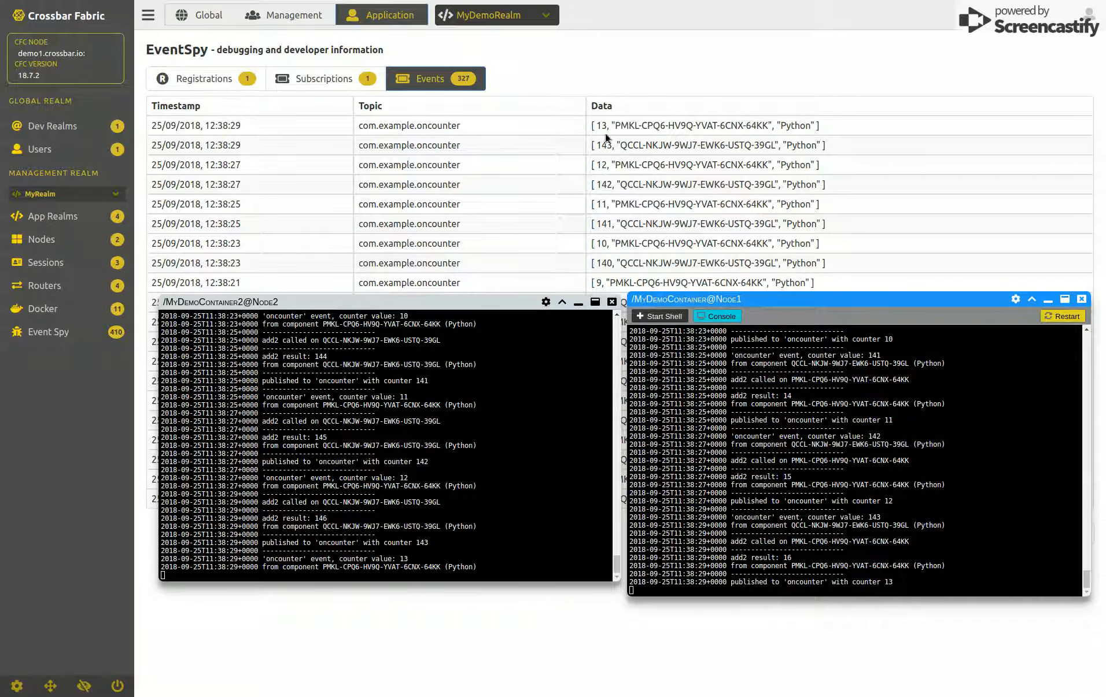
pyautogui.click(596, 124)
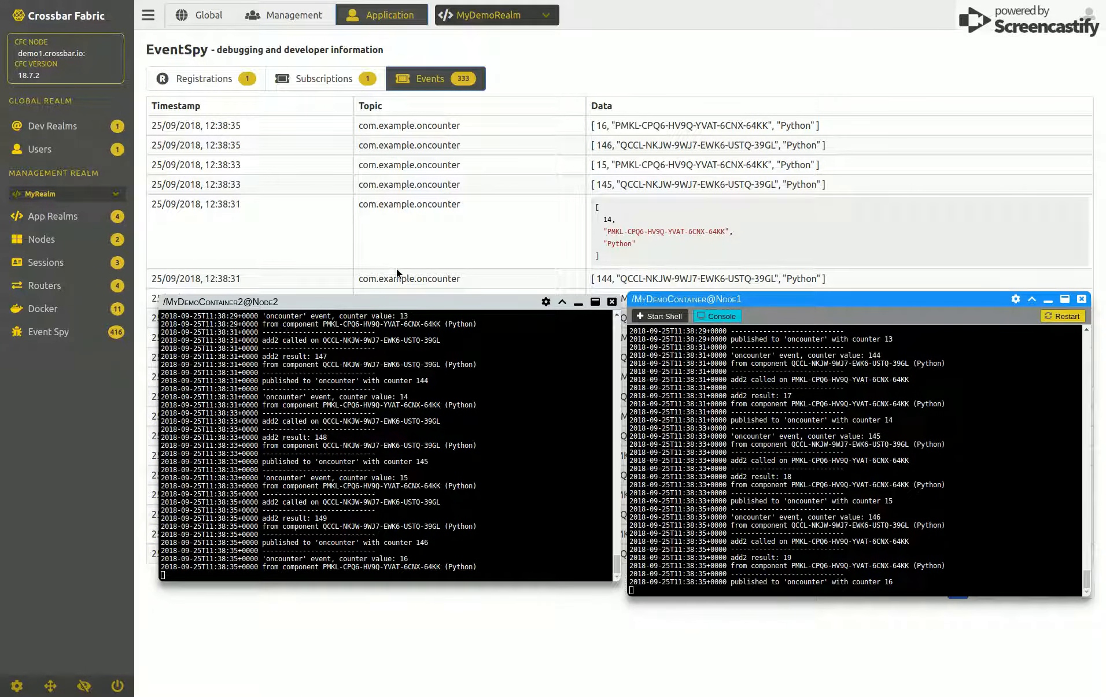
# Select the com.example.oncounter entry in the subscriptions list and unsubscribe from it.
pyautogui.click(301, 80)
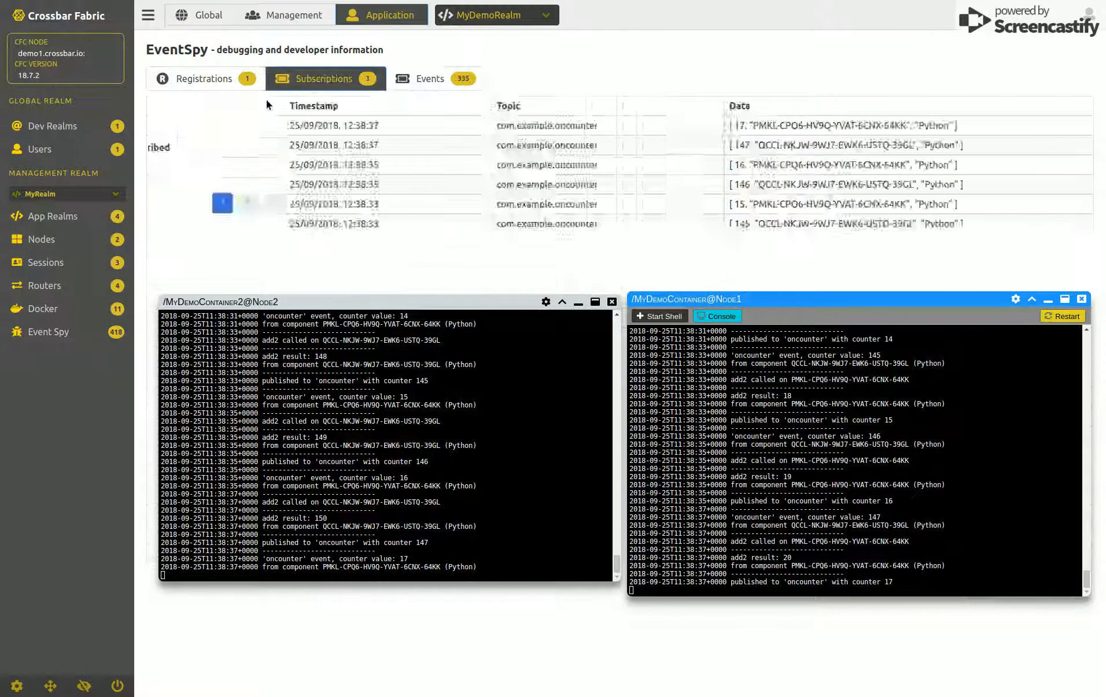
pyautogui.click(156, 148)
pyautogui.click(263, 121)
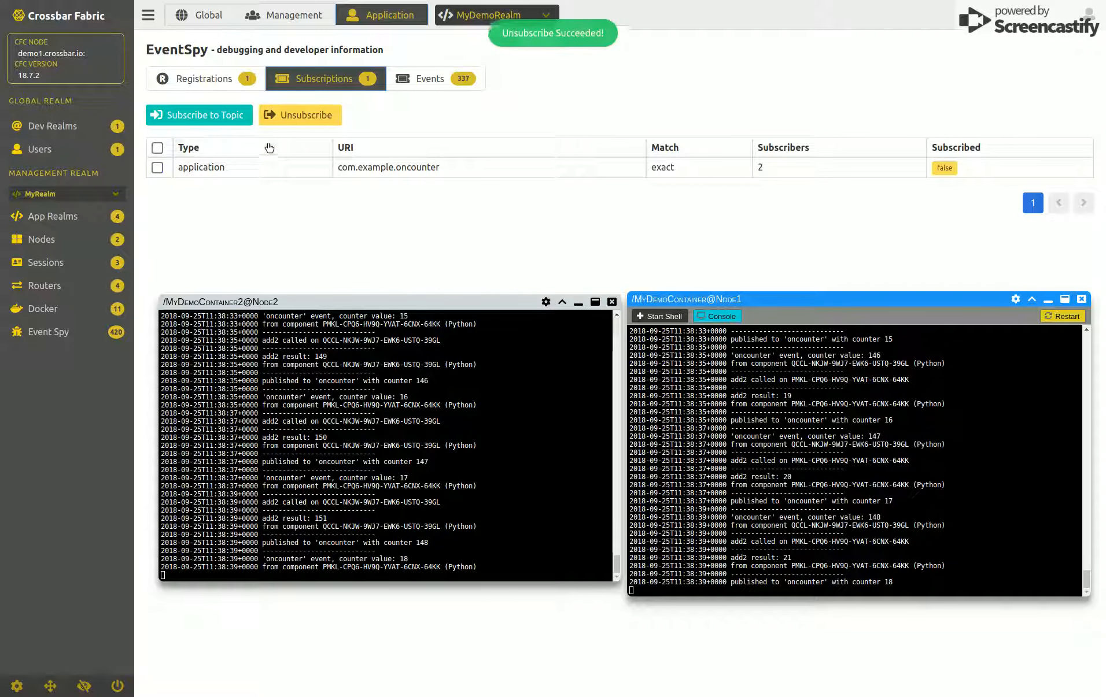
# Return to the event list and move both container windows lower to uncover more event rows.
pyautogui.click(428, 79)
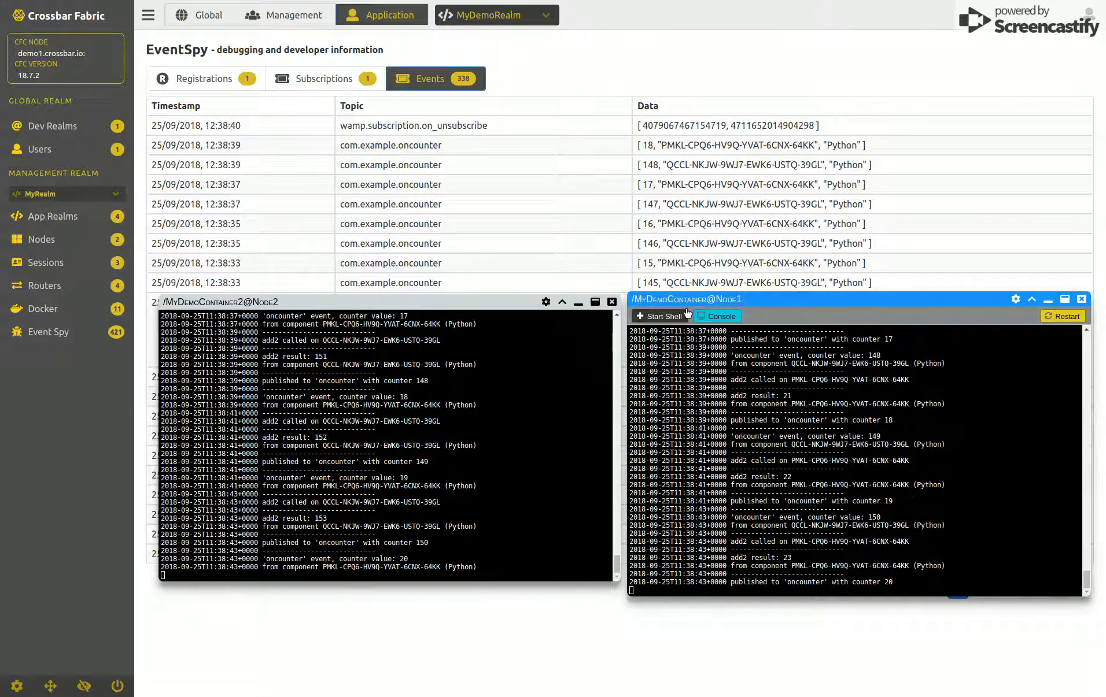
pyautogui.moveTo(704, 299); pyautogui.dragTo(703, 365)
pyautogui.moveTo(480, 307); pyautogui.dragTo(477, 370)
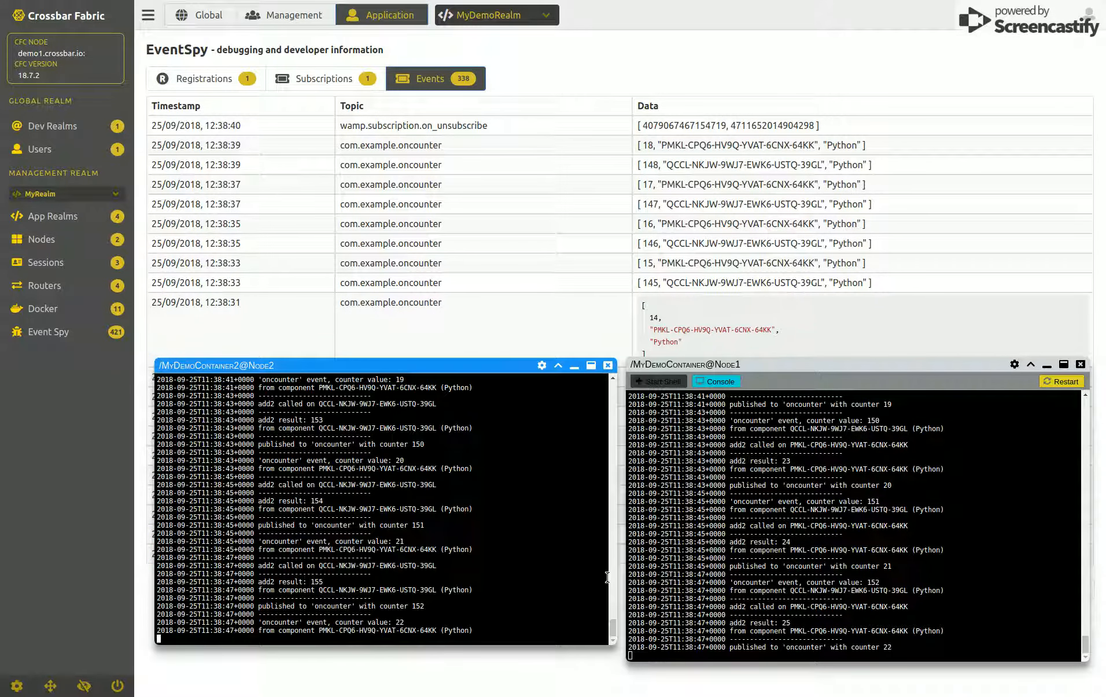